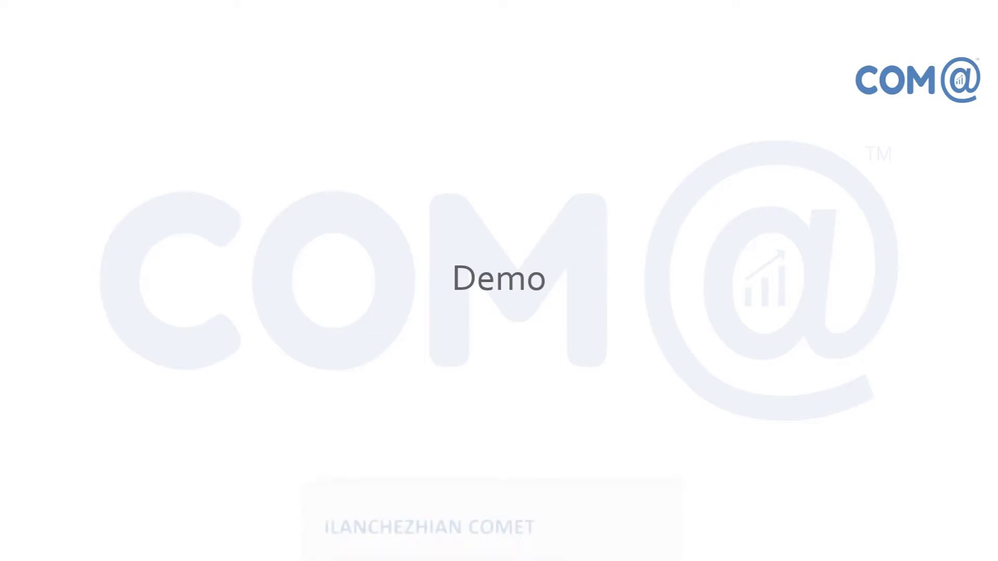
- Switch from the demo slide to the Azure portal home page in Edge
key(alt+Tab)
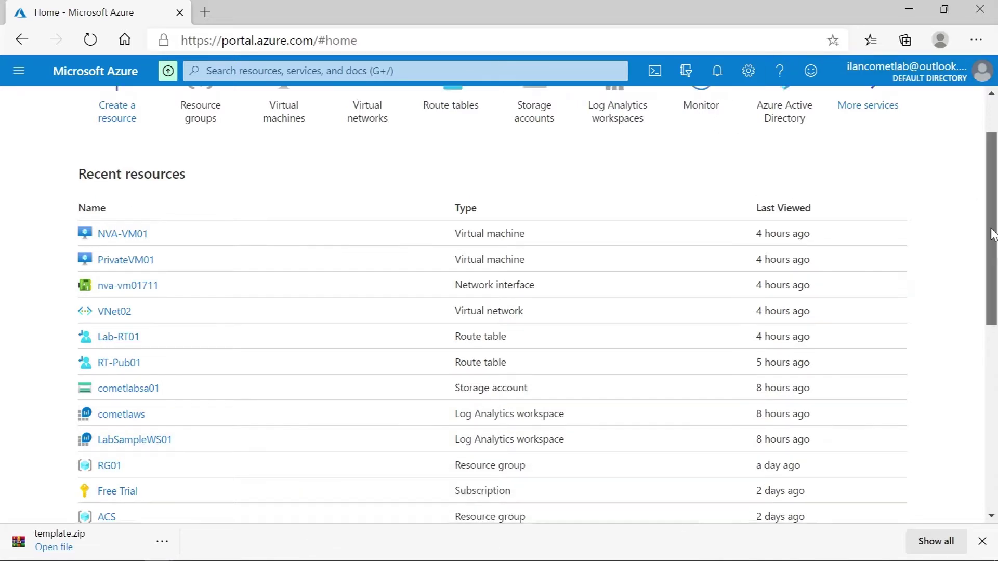
scroll(995, 249, up, 2)
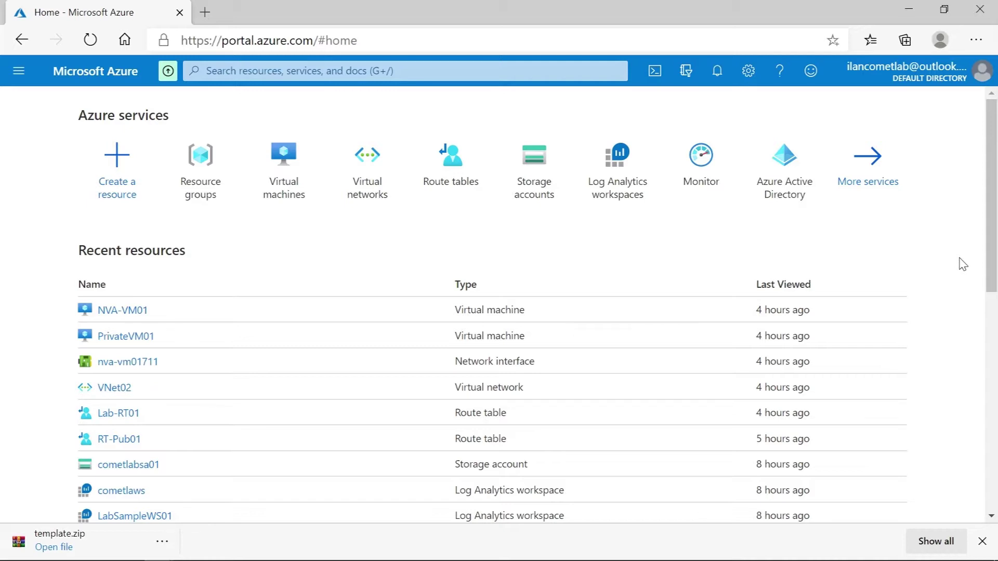
- Check the empty virtual machines list and three existing resource groups, then start a new VM
click(293, 170)
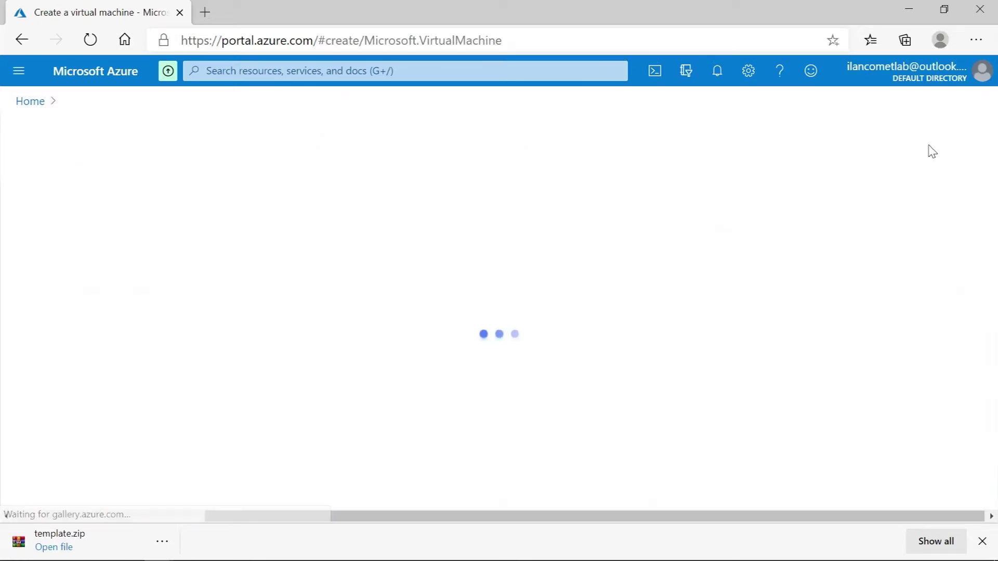
click(970, 127)
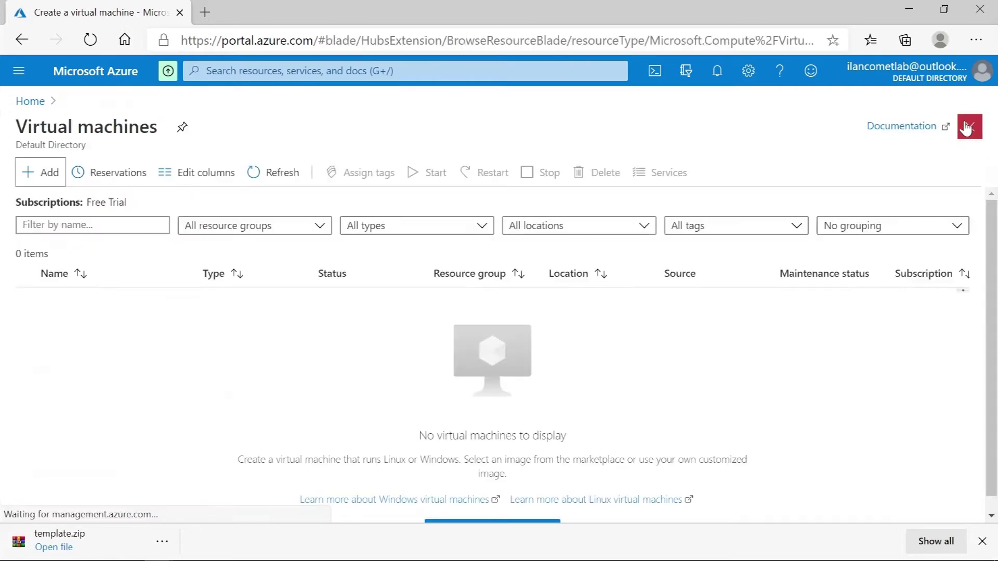
click(31, 102)
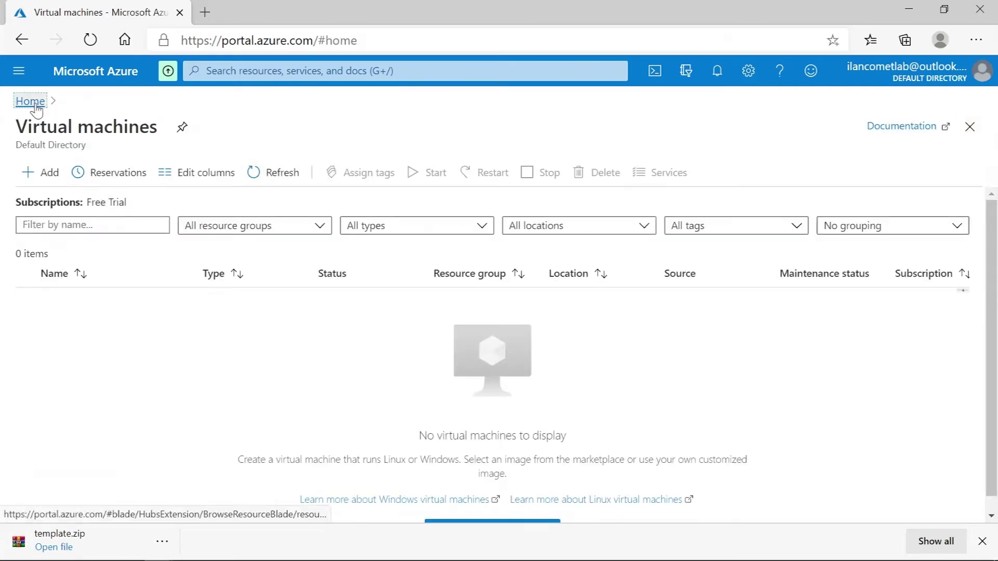
click(278, 182)
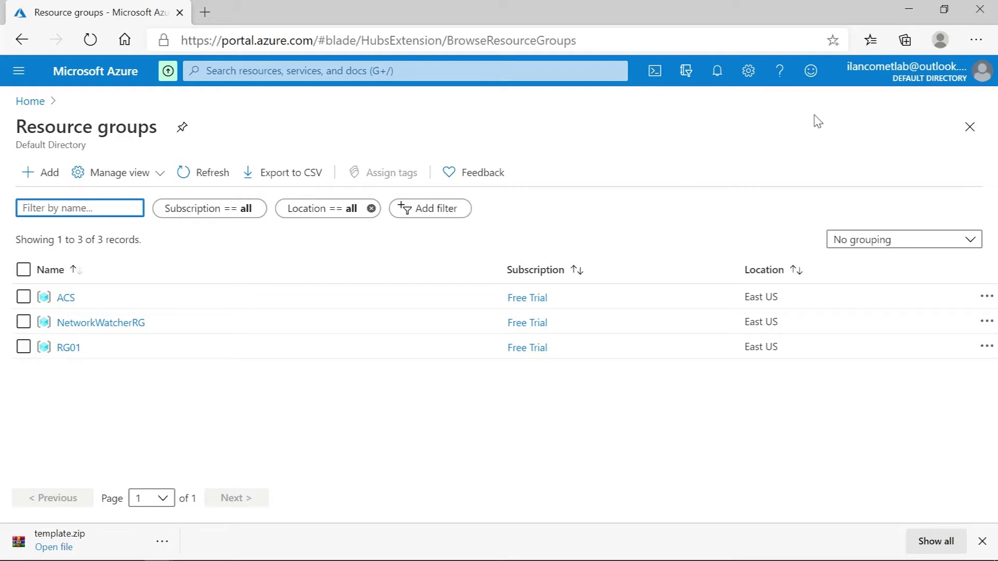
click(973, 129)
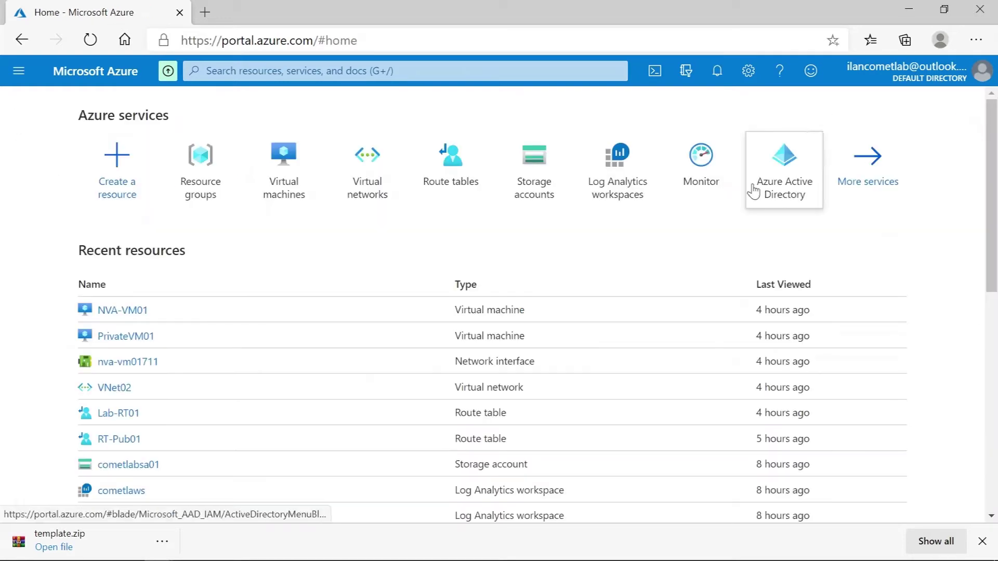
click(279, 157)
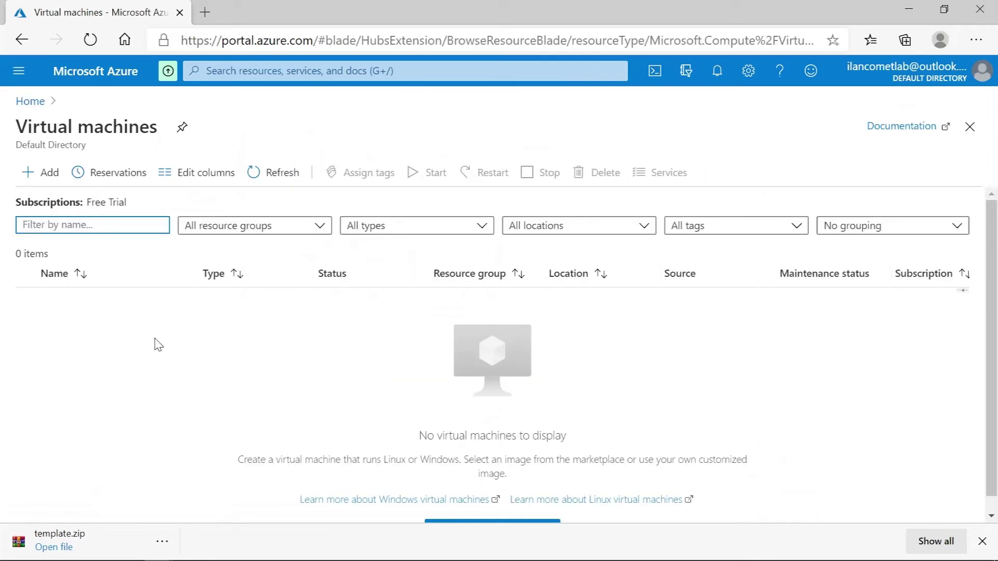
click(39, 174)
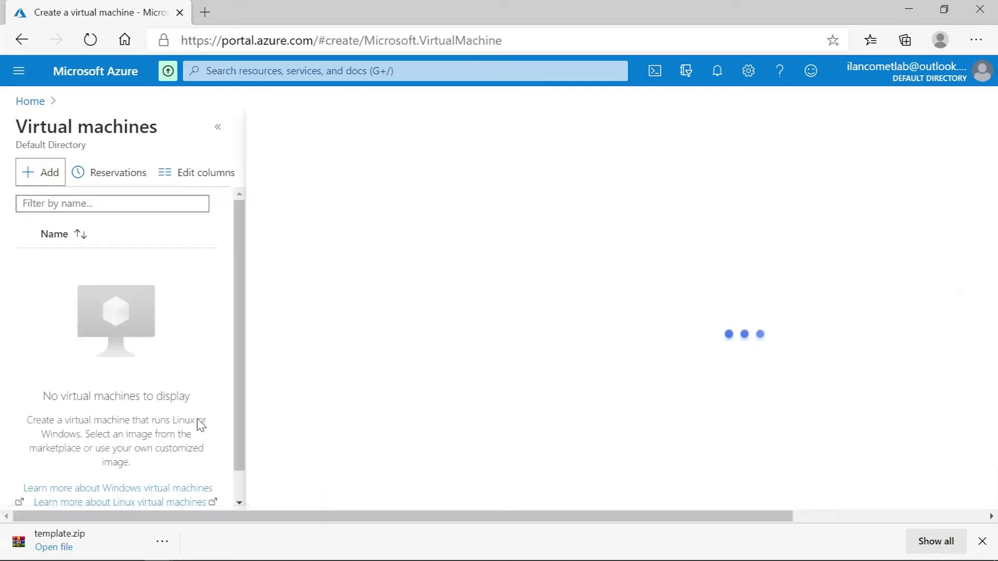
scroll(718, 359, down, 1)
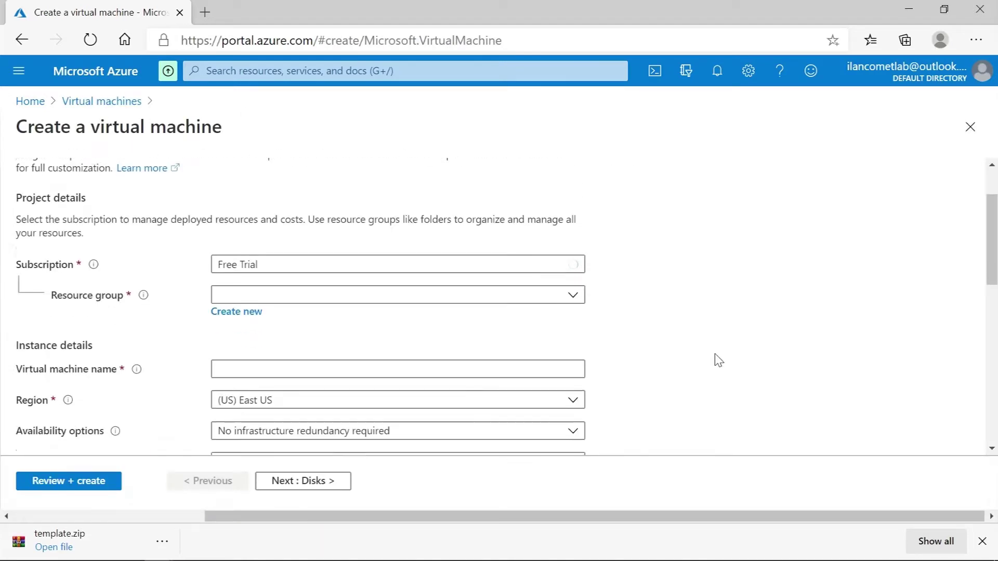
- Create new resource group ARMRG01 and name the virtual machine VM01
click(237, 307)
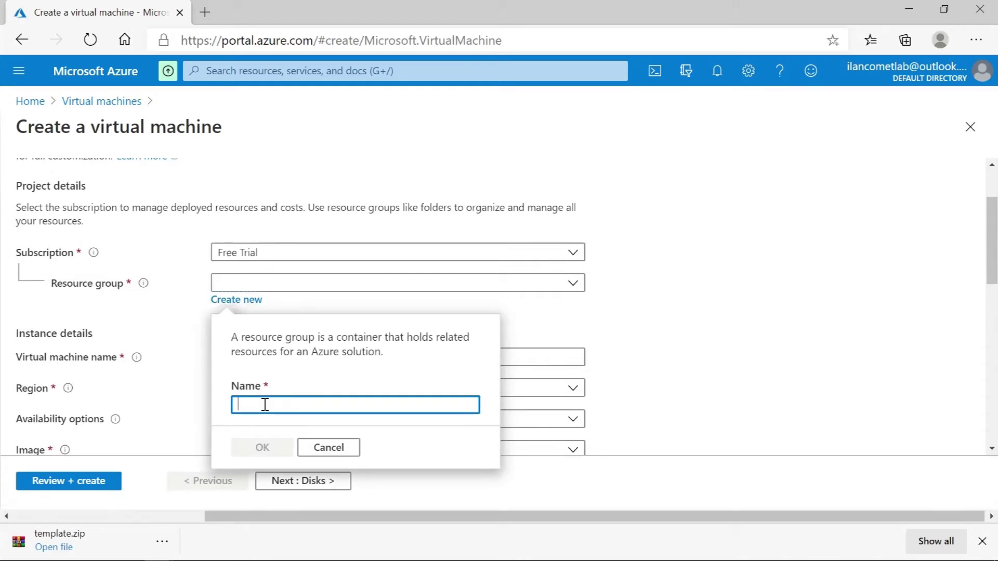
text(ARMRG01)
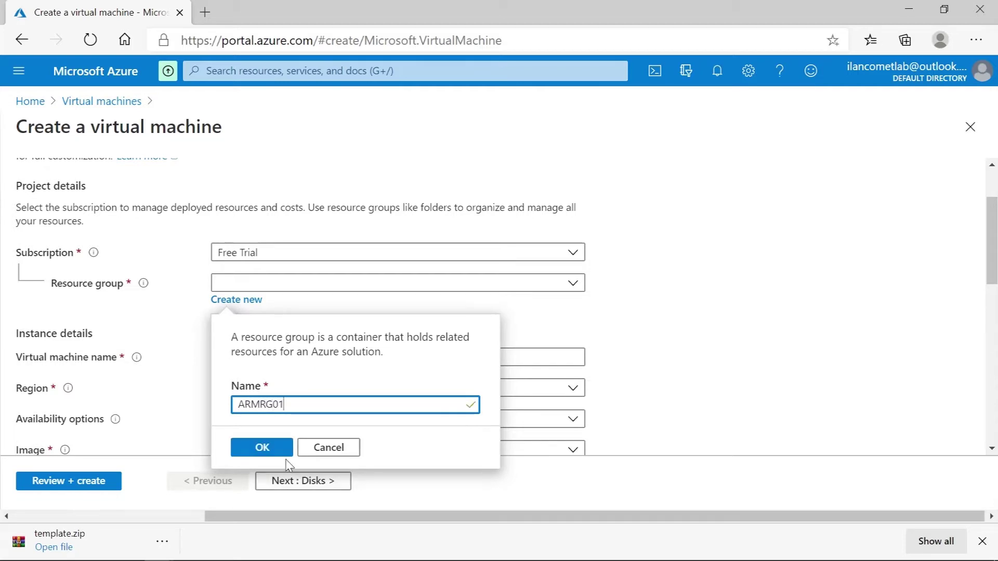
click(264, 451)
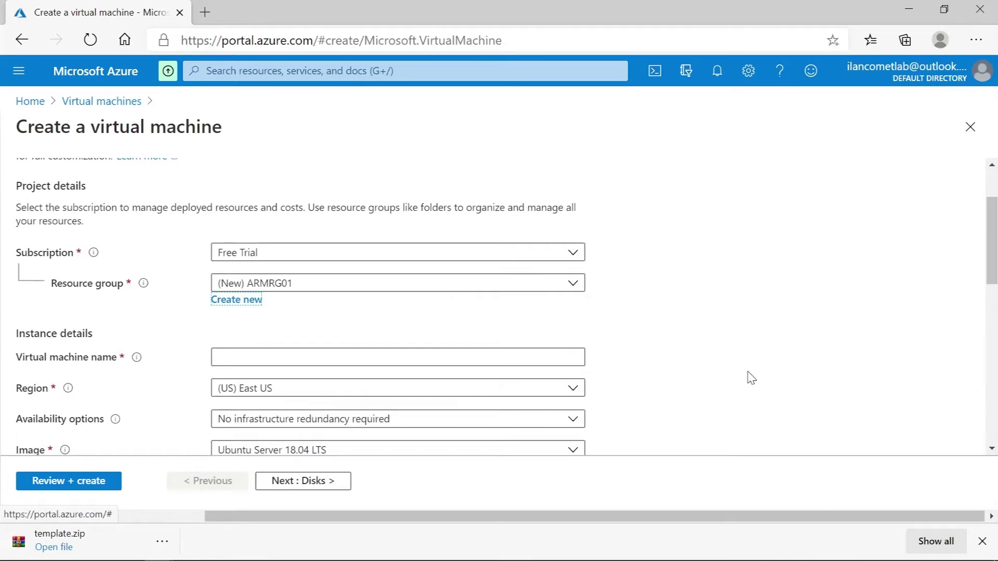
scroll(750, 377, down, 1)
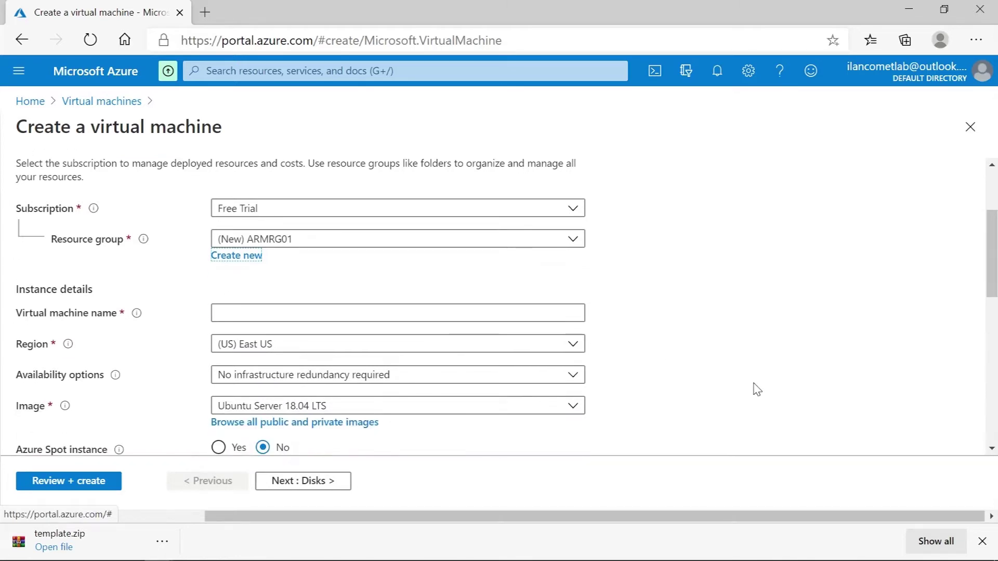
click(351, 311)
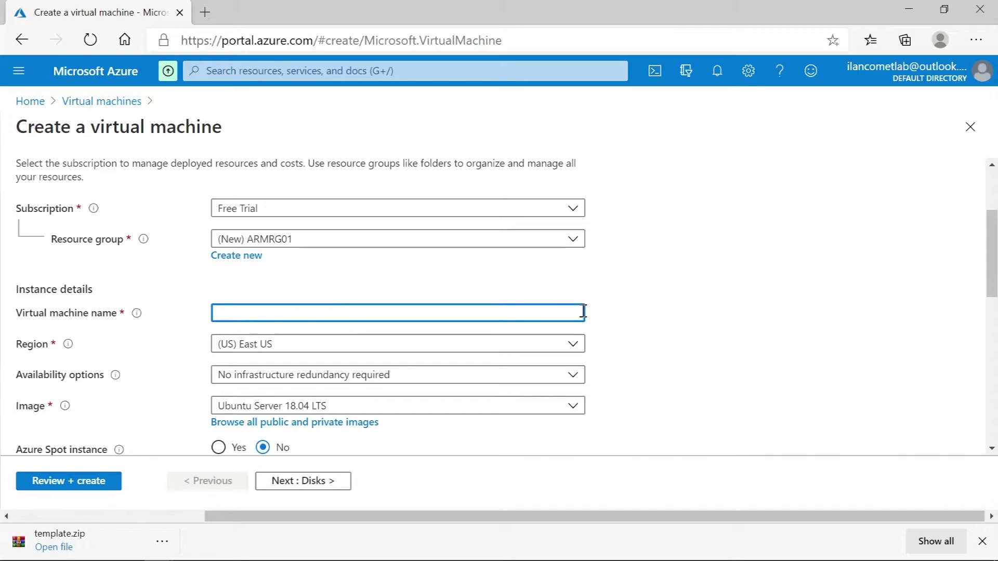
text(VM01)
scroll(756, 331, down, 1)
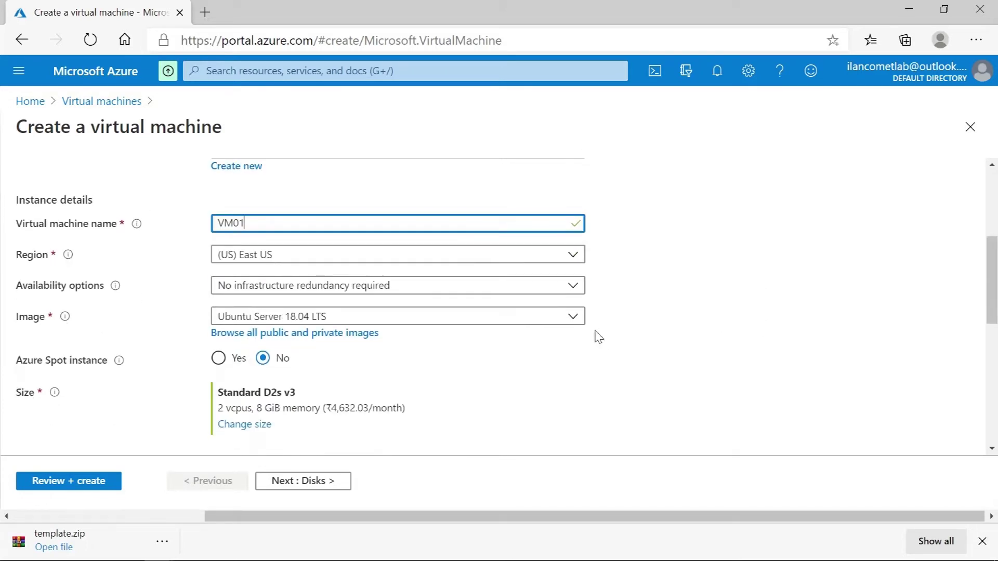
- Select the Windows Server 2019 Datacenter image and the Standard DS1_v2 size
click(556, 316)
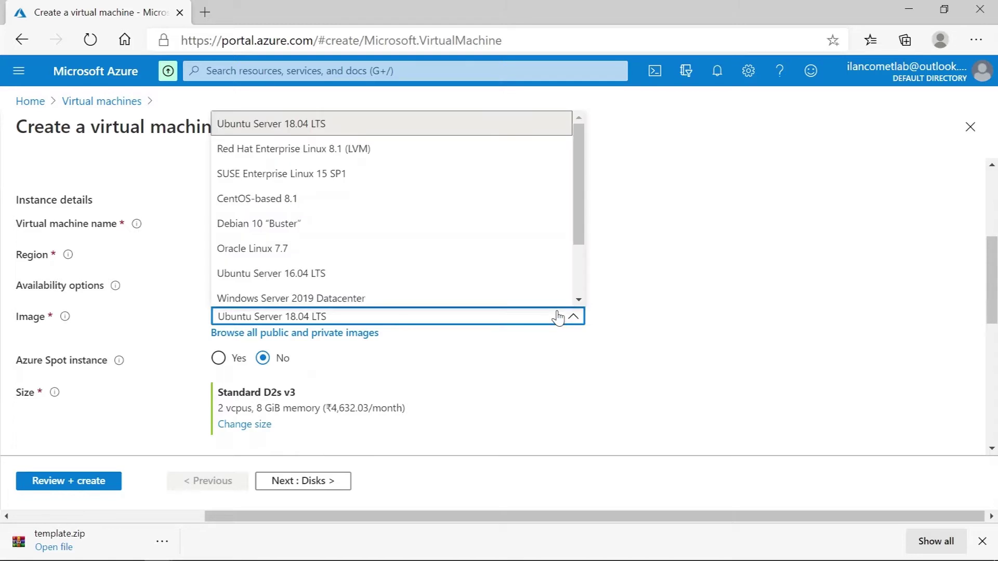
click(397, 299)
scroll(735, 364, down, 1)
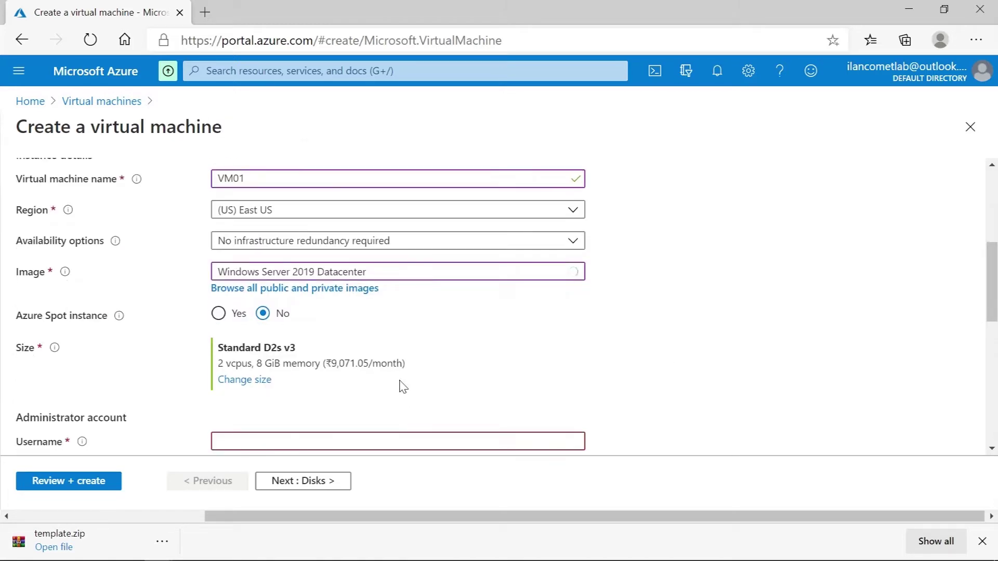
click(242, 381)
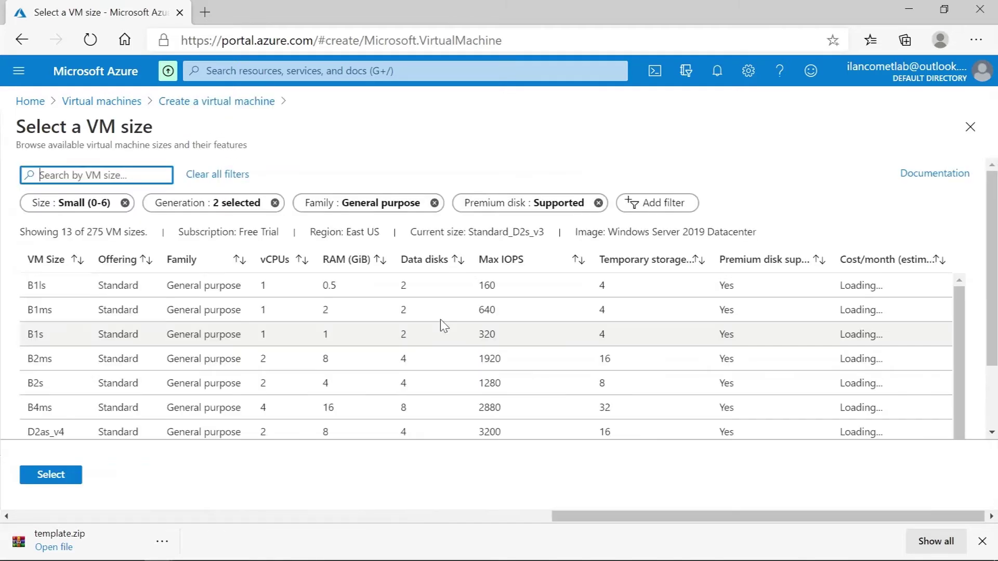
scroll(284, 382, down, 1)
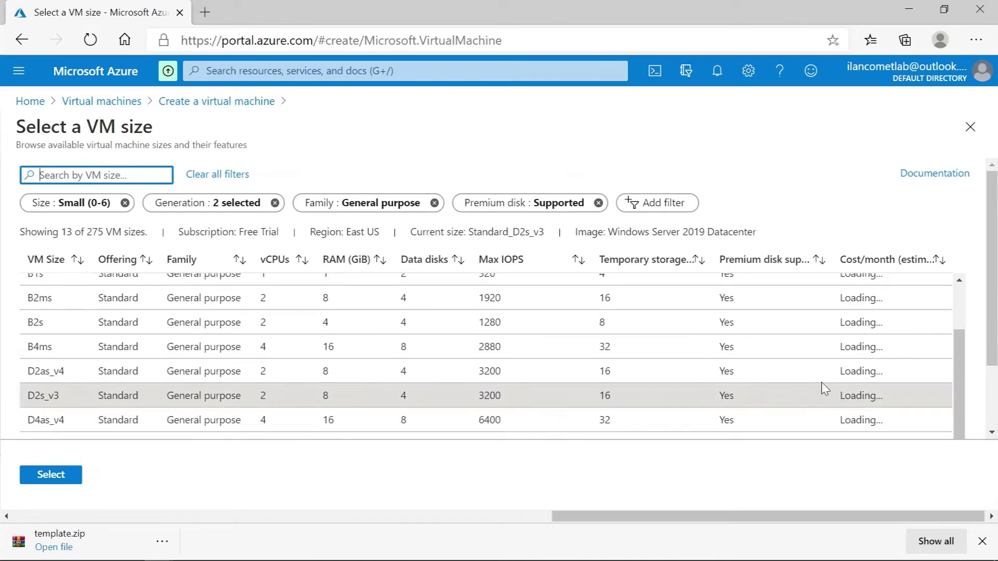
scroll(702, 350, down, 2)
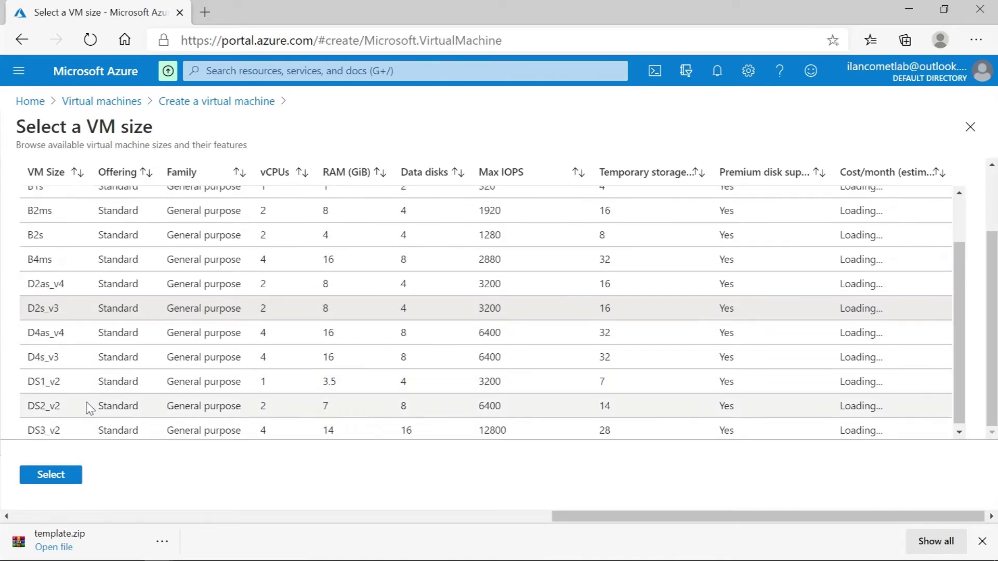
click(67, 386)
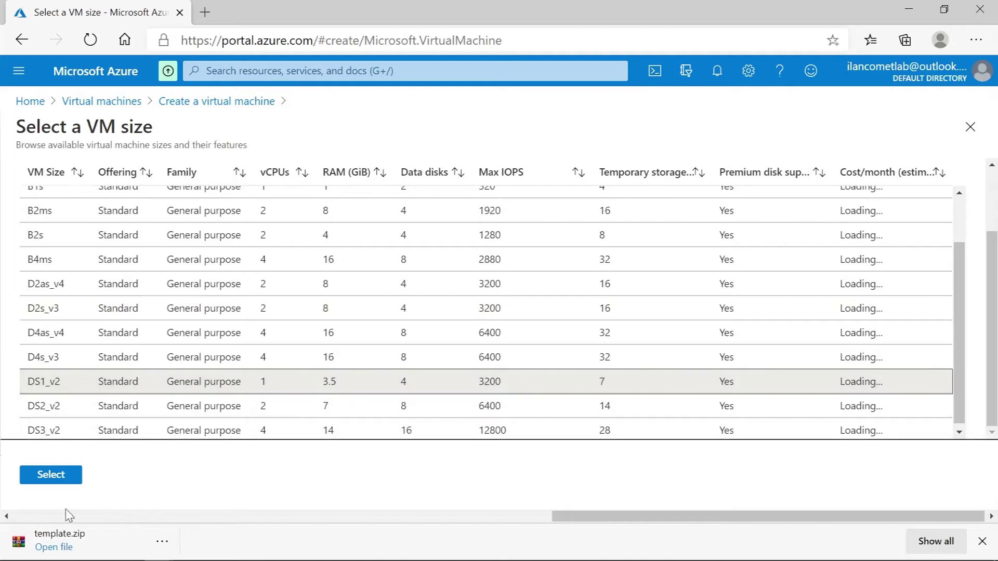
click(53, 476)
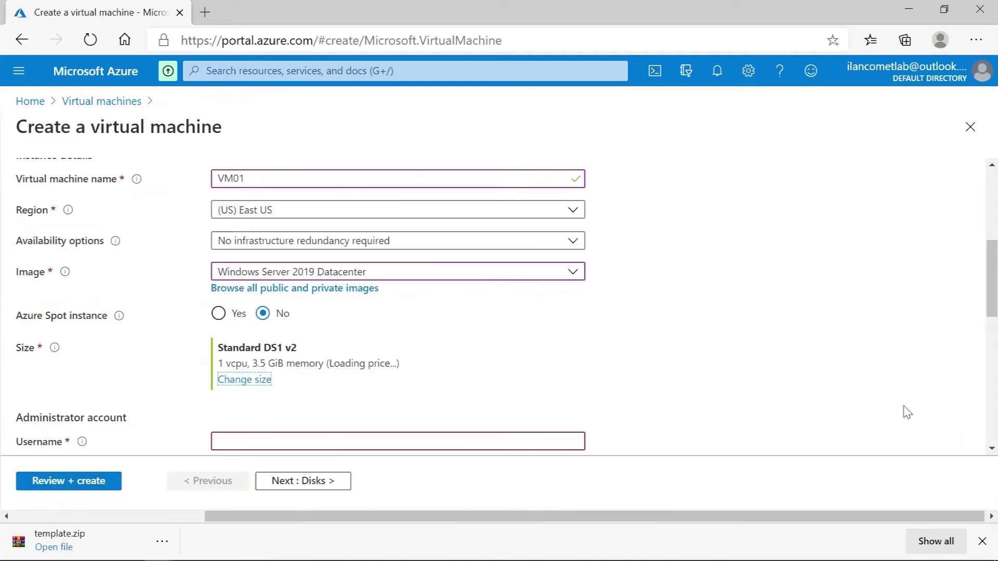
scroll(908, 413, down, 2)
- Enter administrator username comet with a confirmed password, and set public inbound ports to None
click(232, 306)
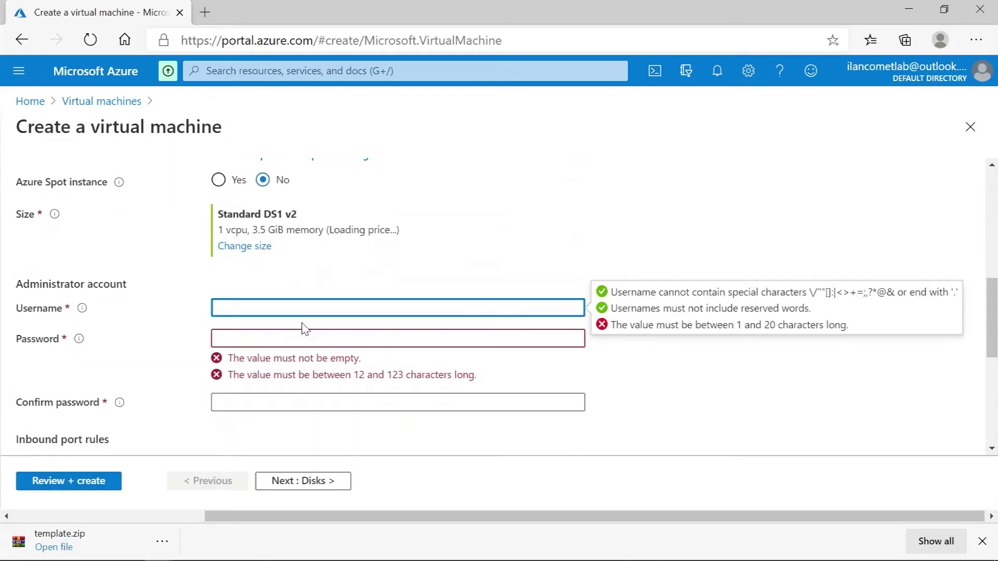
text(comet)
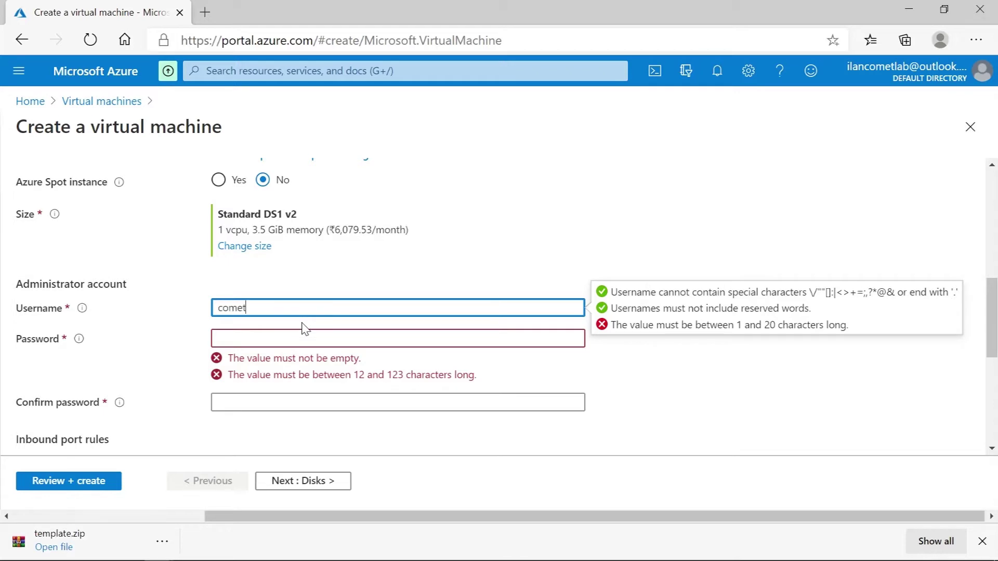
key(Tab)
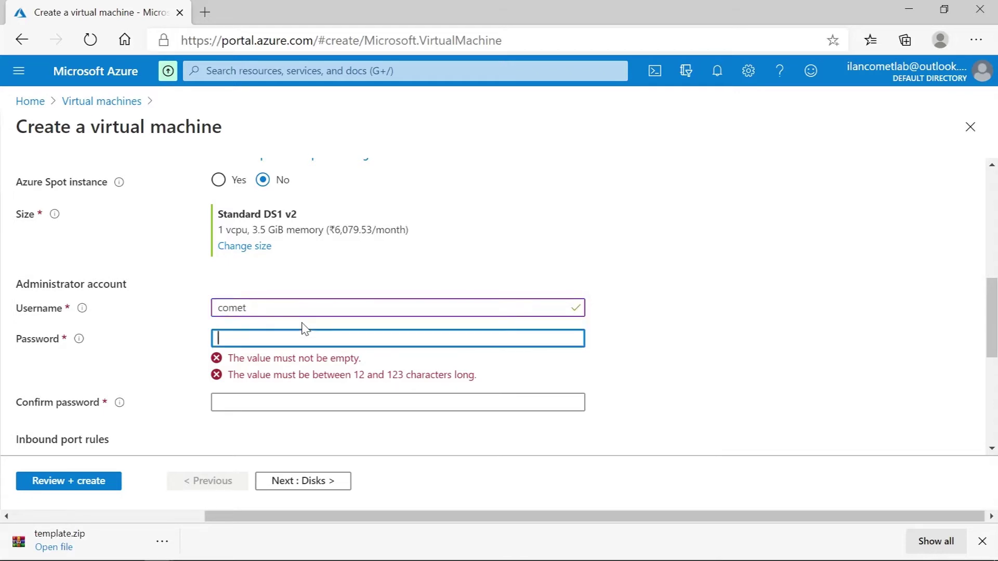
text(•••••)
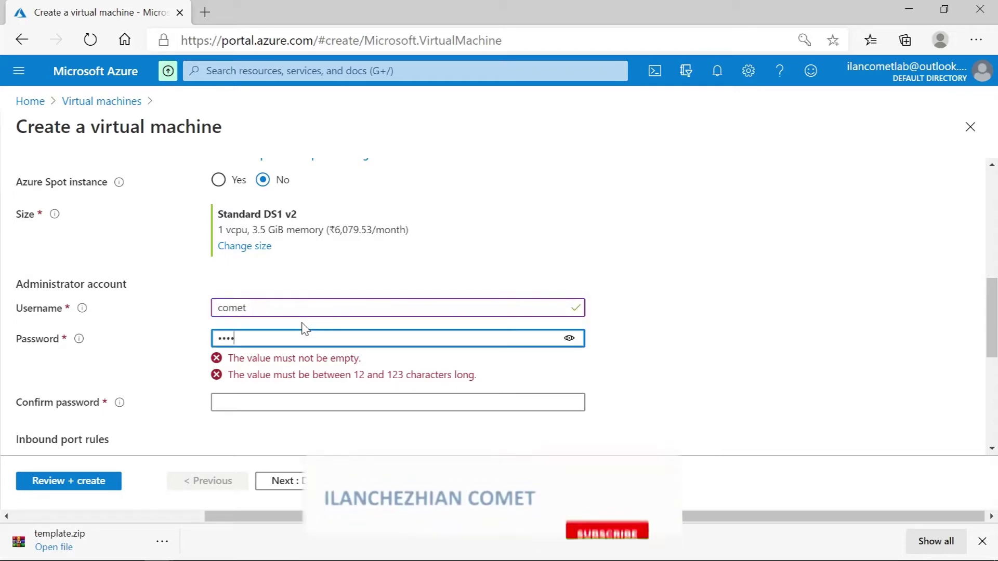
text(••)
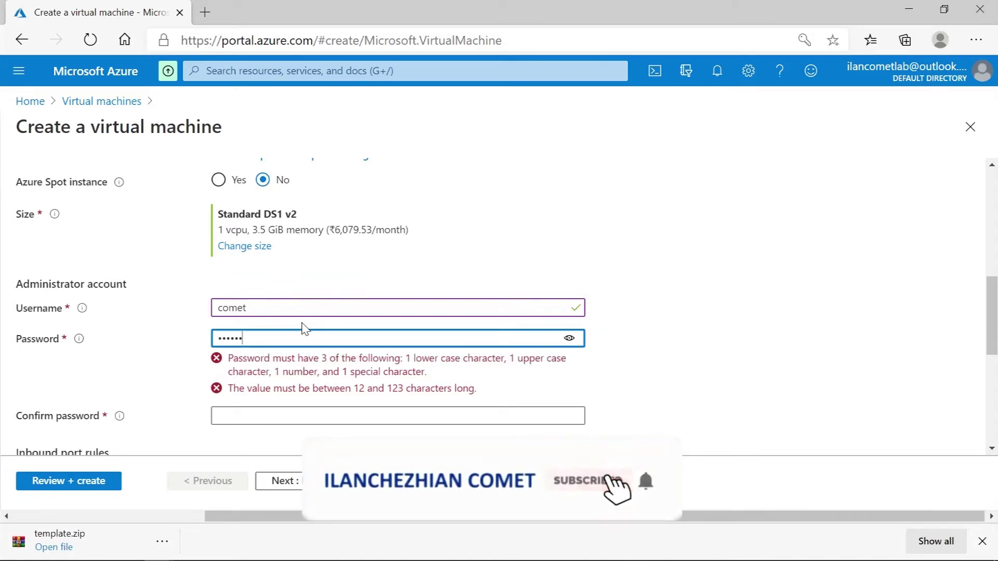
text(••••)
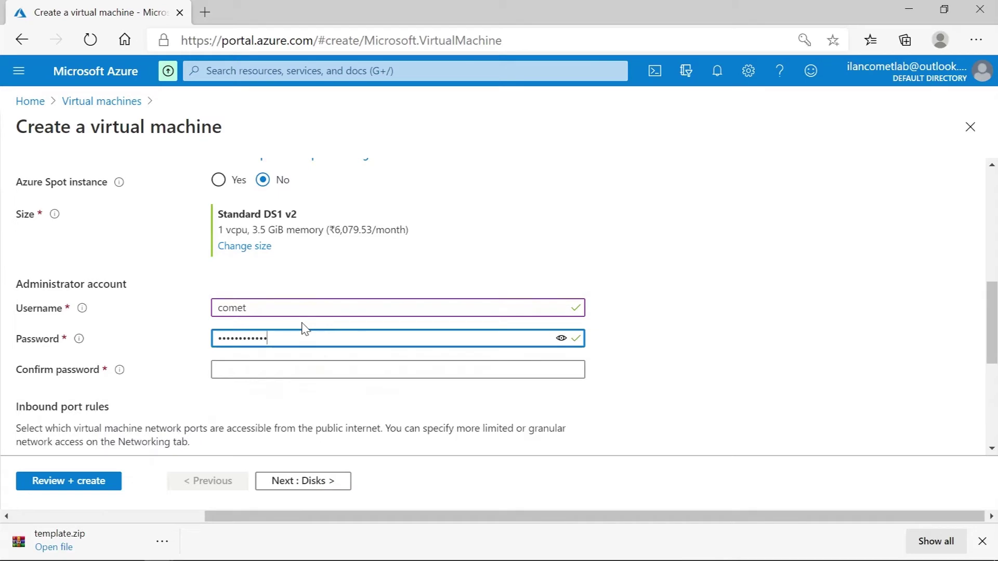
key(Tab)
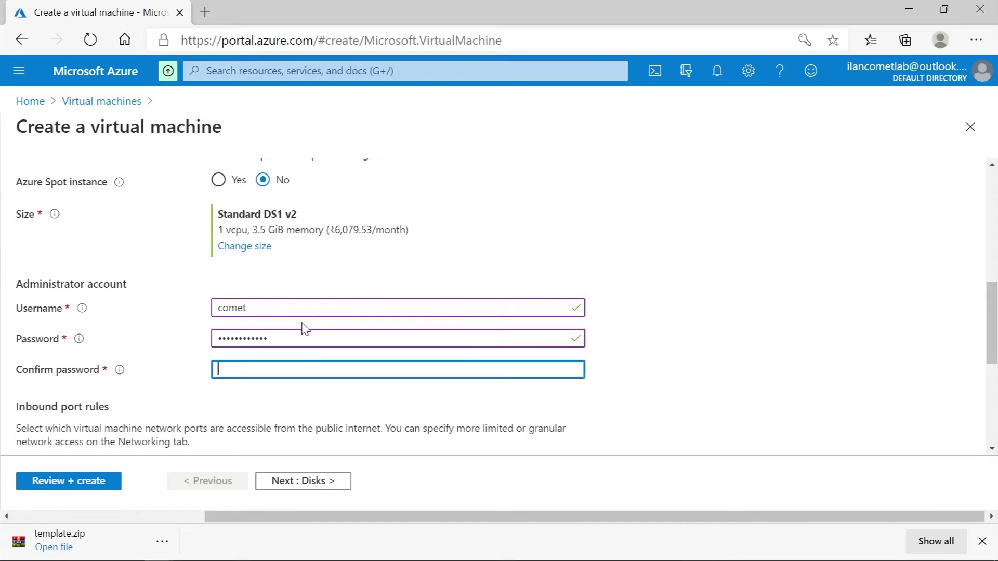
text(•)
scroll(698, 355, down, 2)
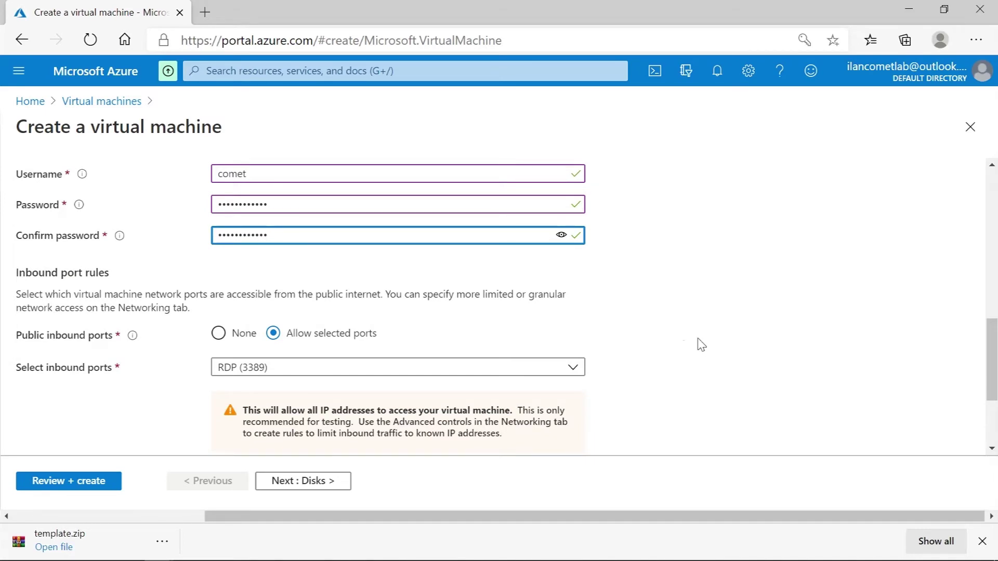
click(221, 333)
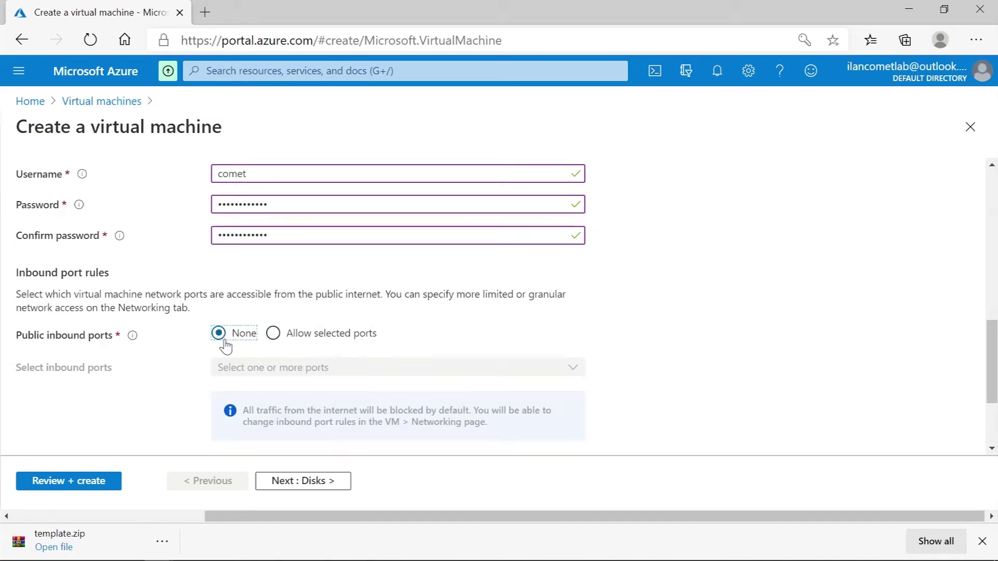
scroll(635, 381, down, 1)
- Choose Standard HDD as the OS disk type, then continue to the networking settings
click(309, 483)
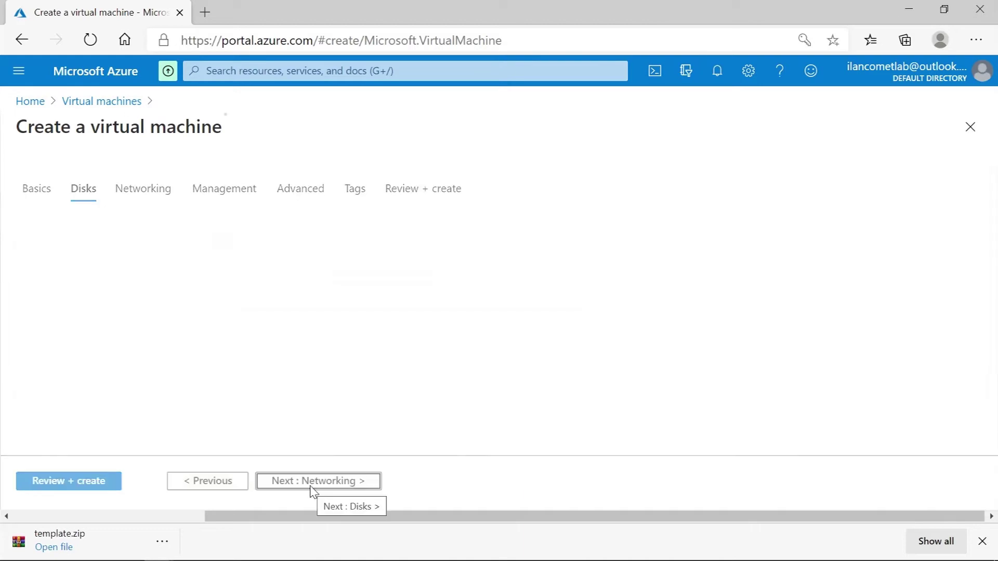
click(574, 287)
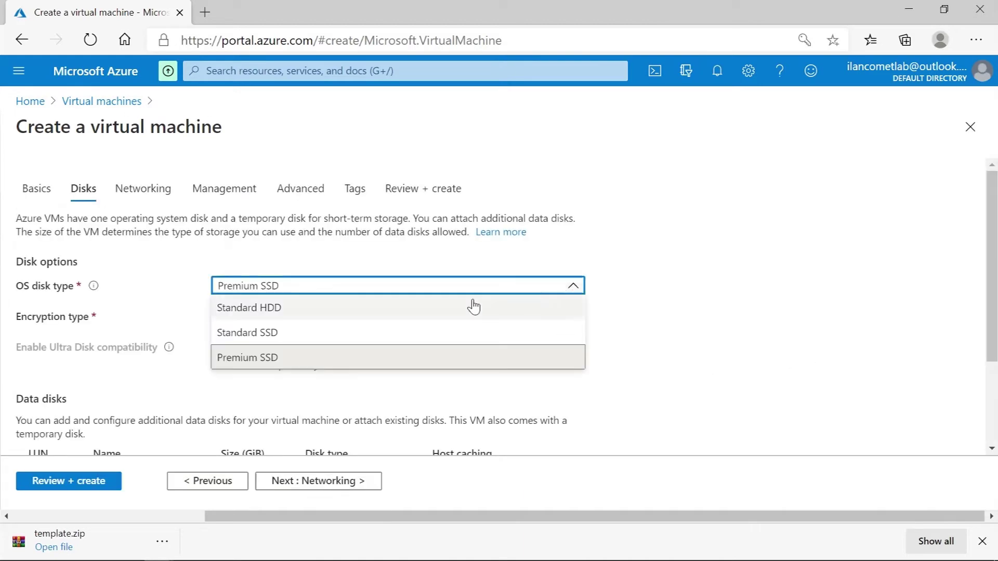
click(316, 311)
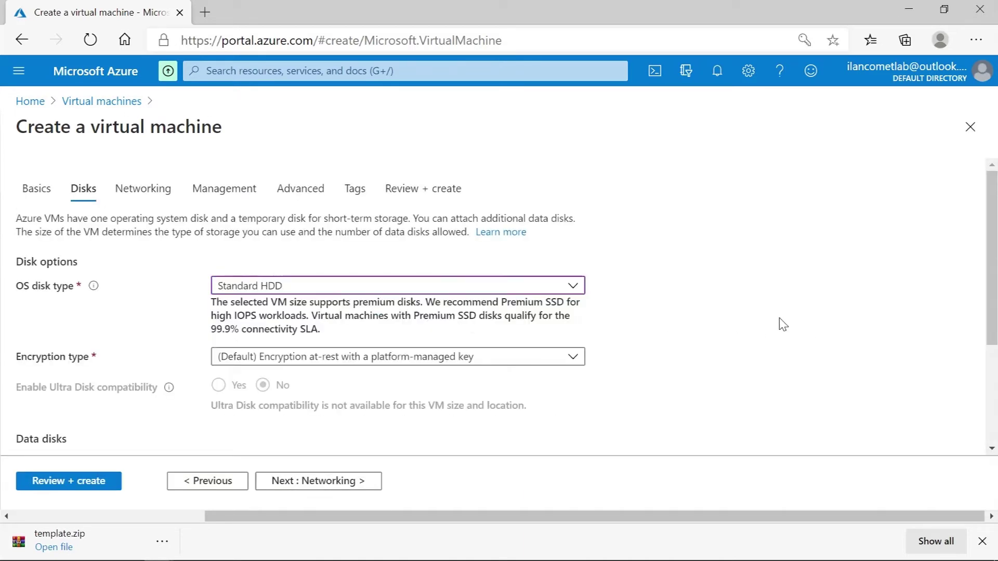
scroll(779, 325, down, 1)
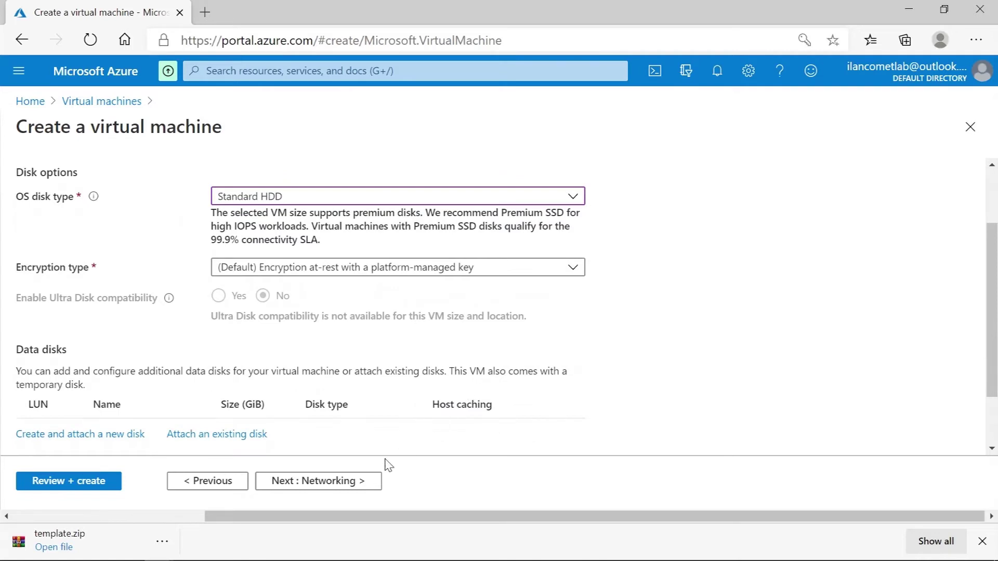
click(341, 485)
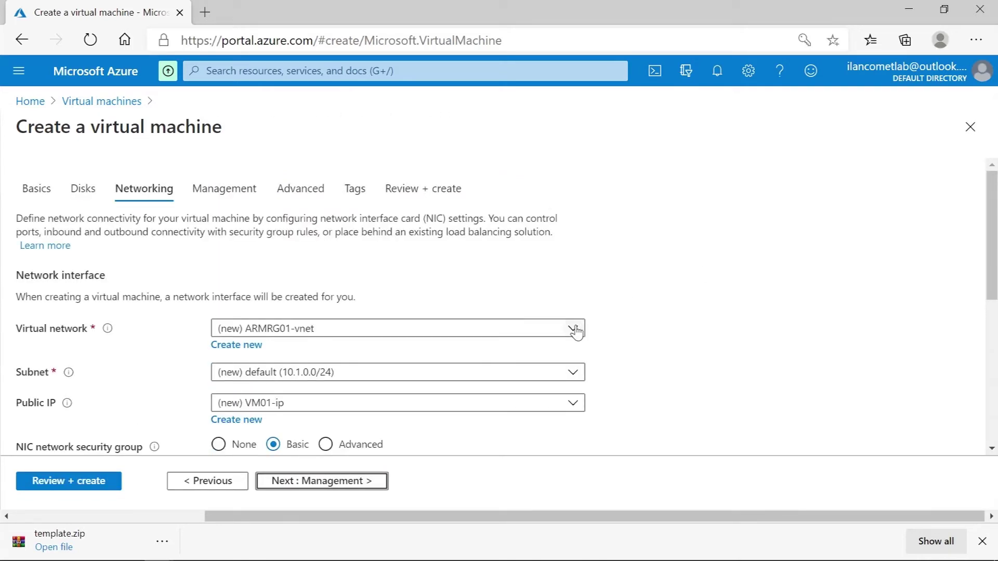
click(248, 345)
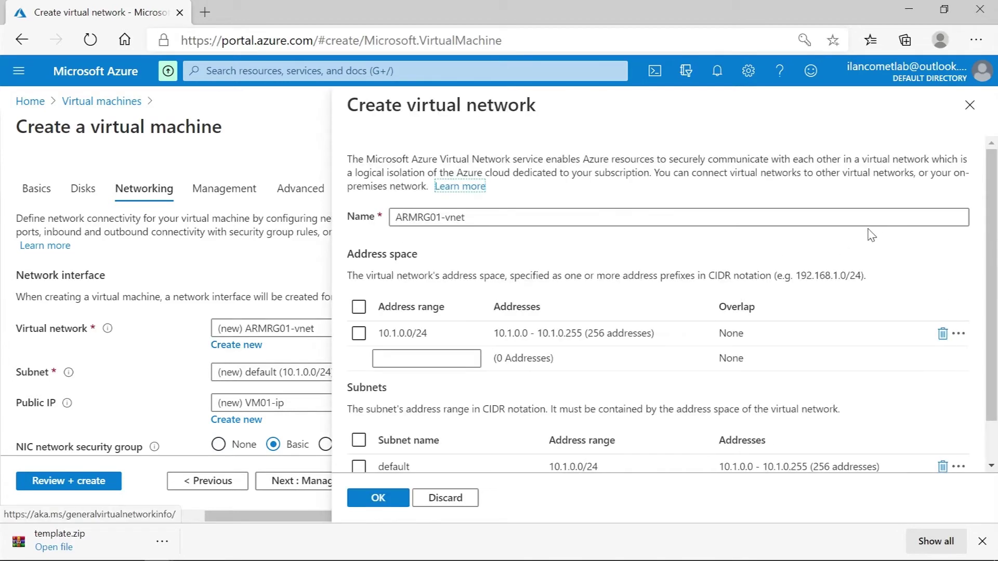
- Remove the default 10.1.0.0/24 range and rename the virtual network to ARM-VNet01
click(943, 335)
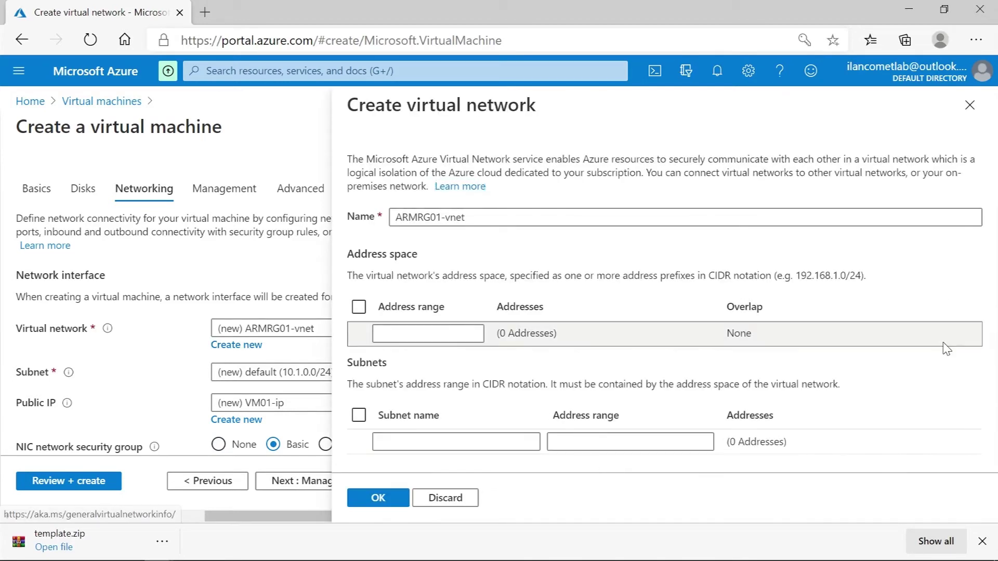
click(484, 218)
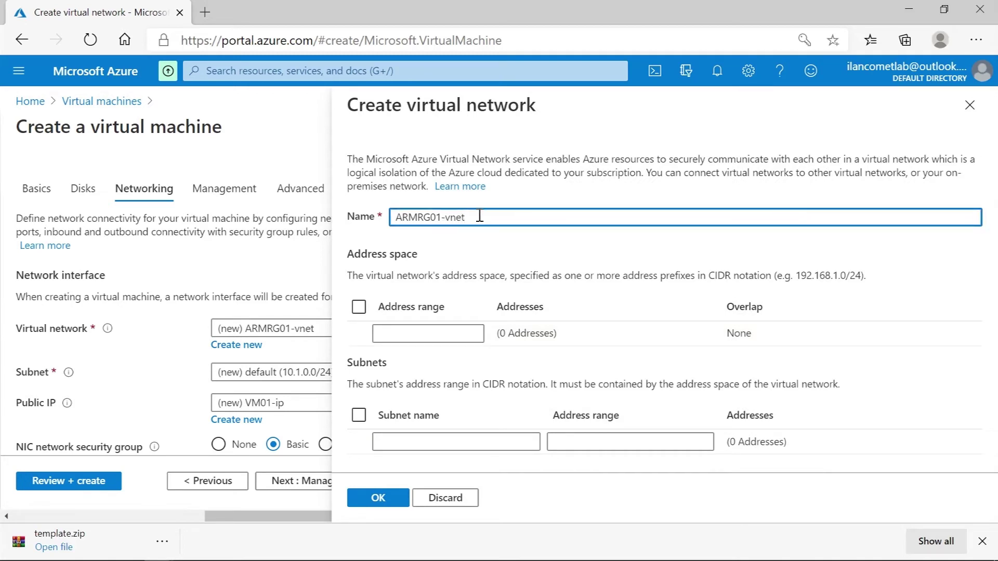
drag(474, 217, 424, 212)
key(BackSpace)
text(-)
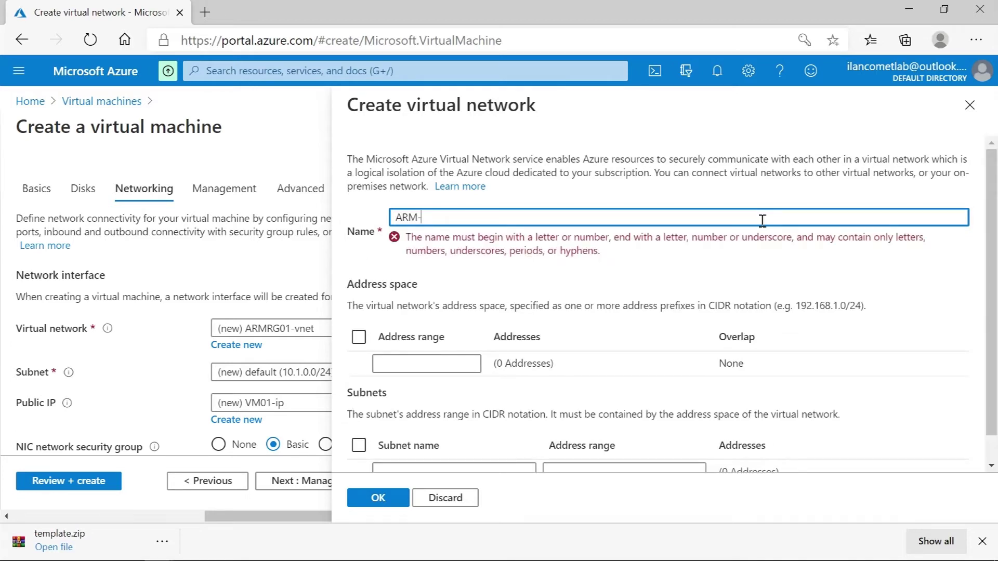
text(Vnet01)
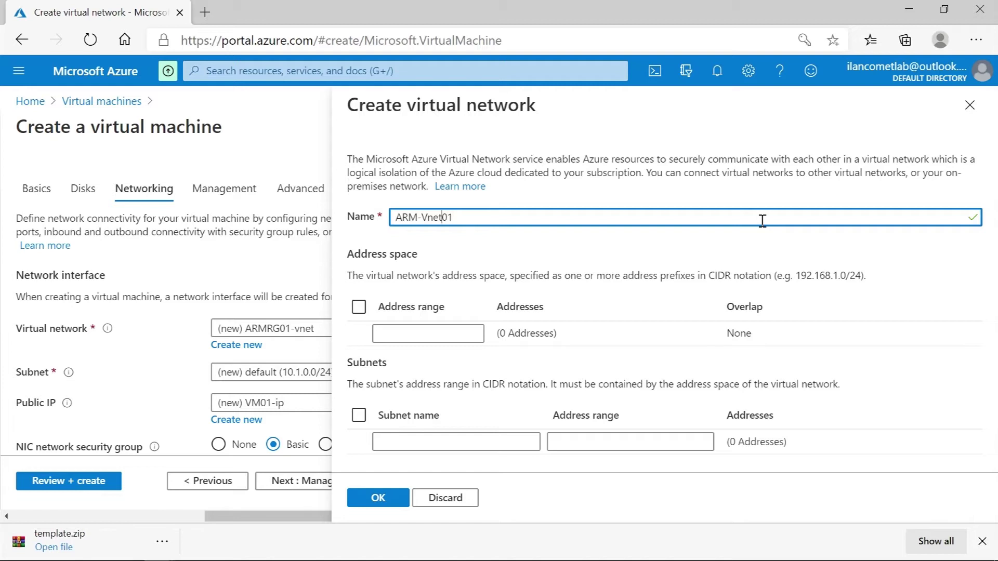
key(BackSpace)
text(N)
drag(489, 220, 379, 222)
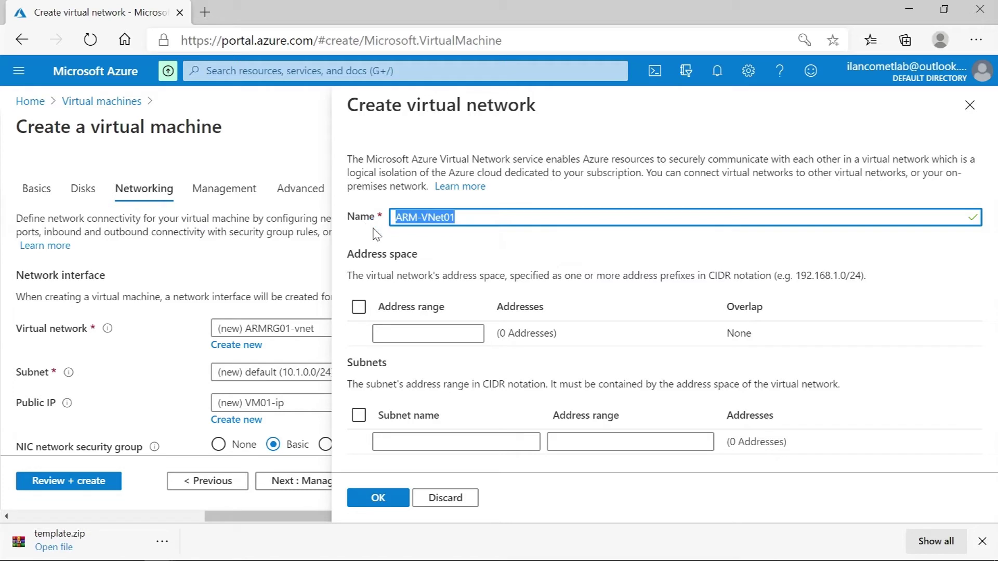
- Set address range 11.0.0.0/16 and subnet ARM-VNet01-SN01 at 11.0.0.0/24, then confirm
click(394, 334)
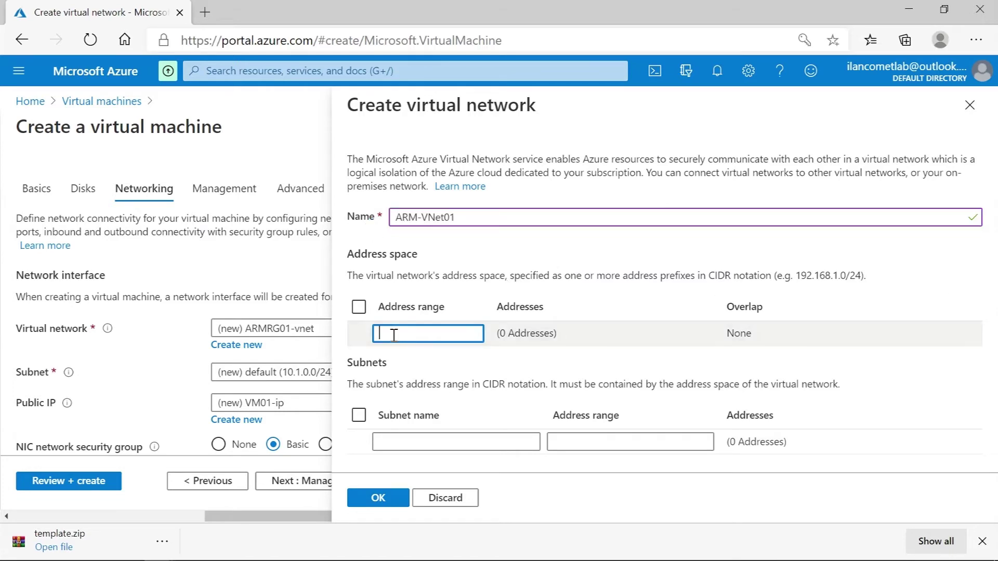
text(11)
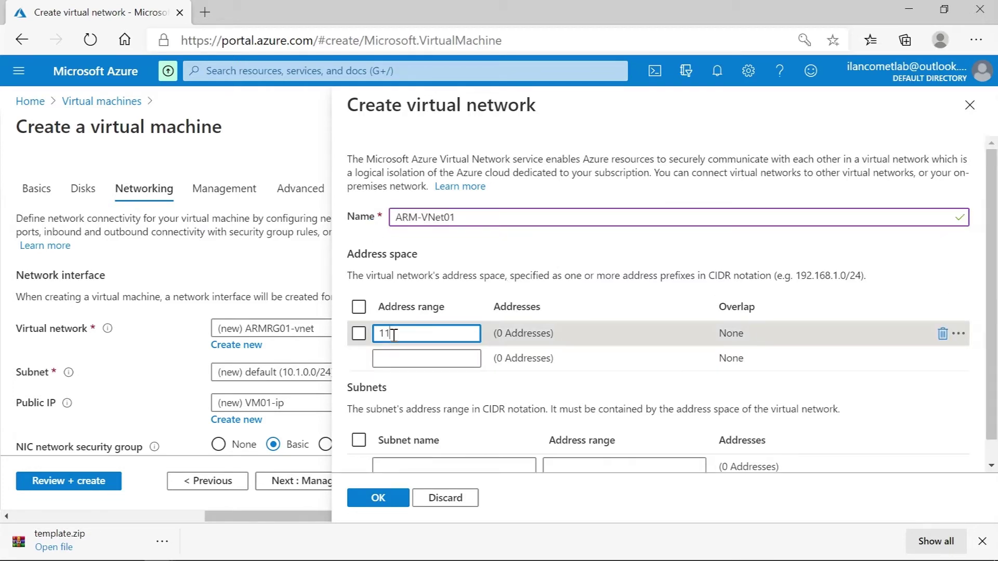
text(.0.0.)
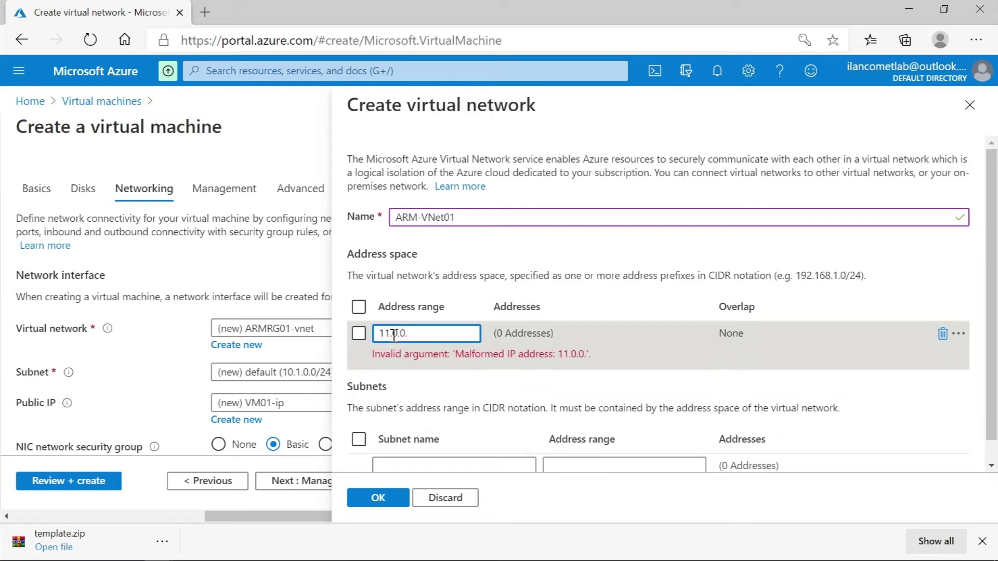
text(0)
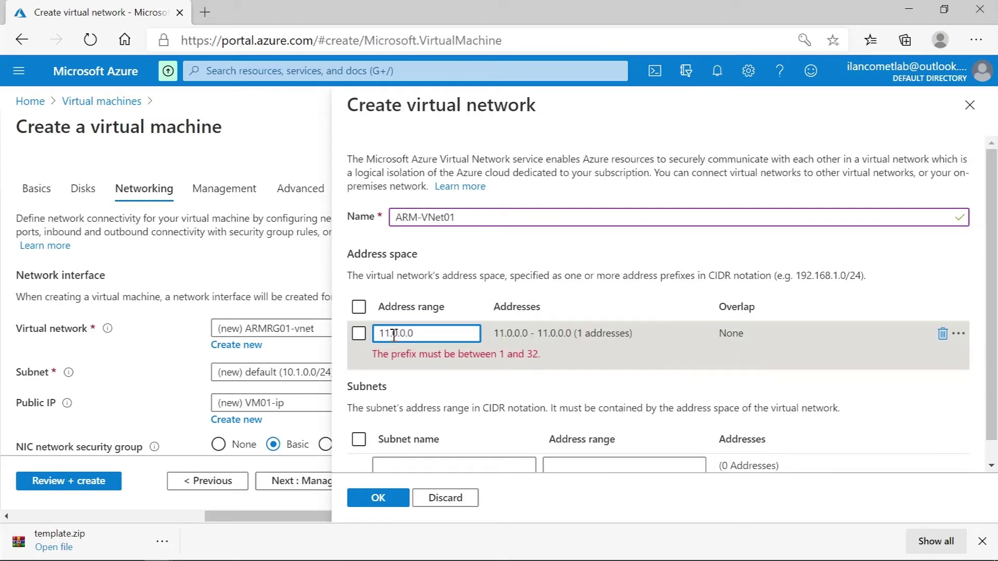
text(/16)
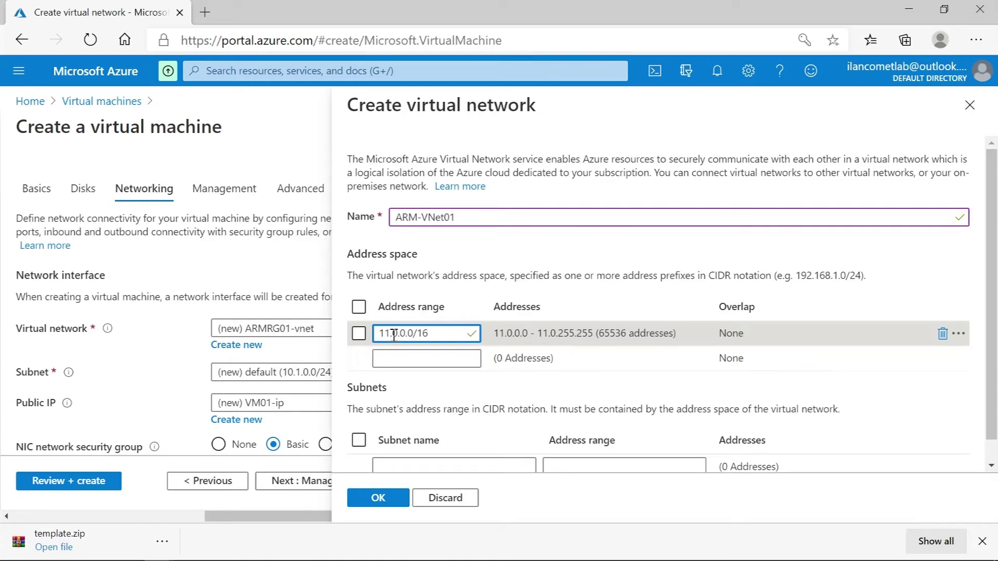
scroll(719, 365, down, 1)
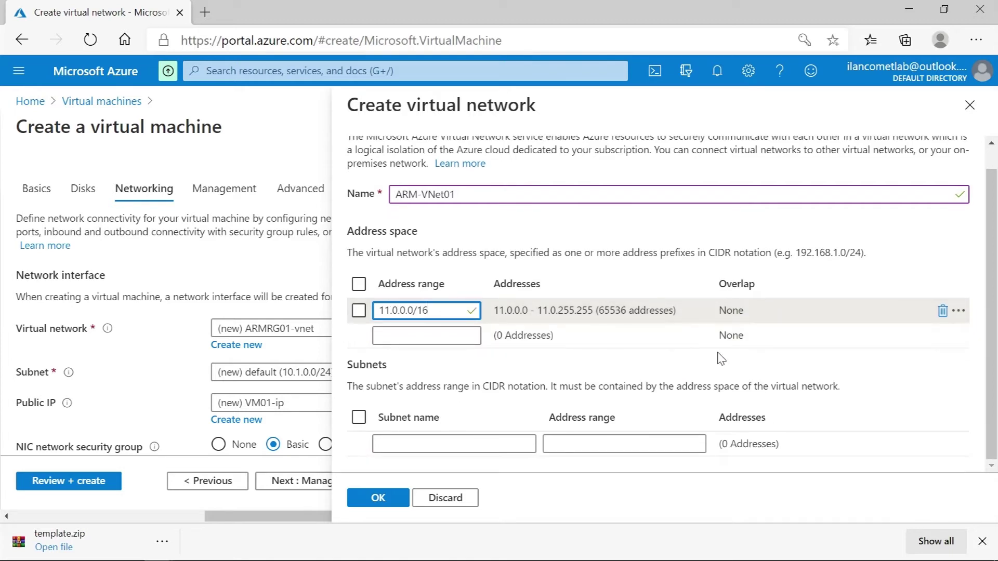
click(415, 445)
text(ARM-VNet01-SN01)
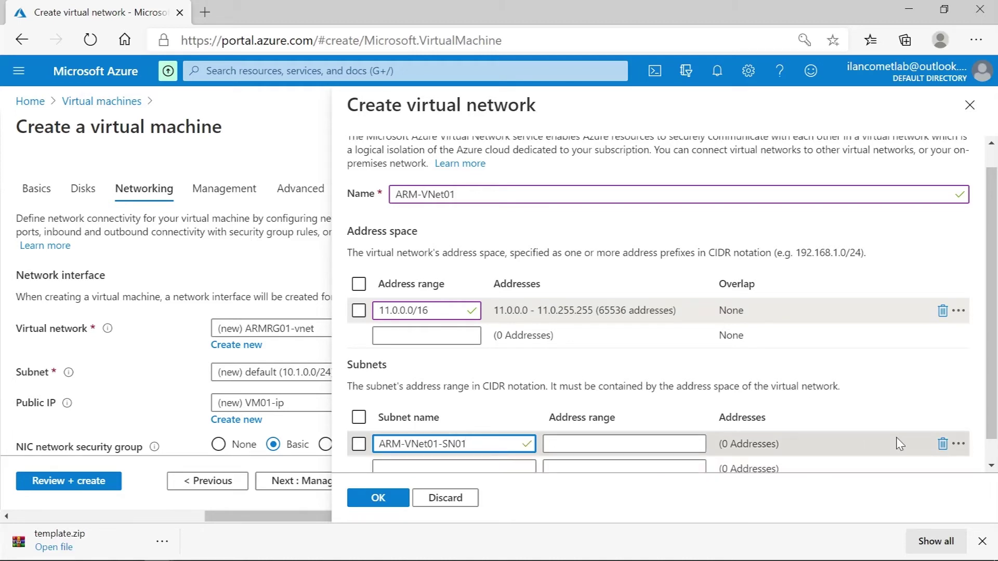
click(588, 446)
text(11)
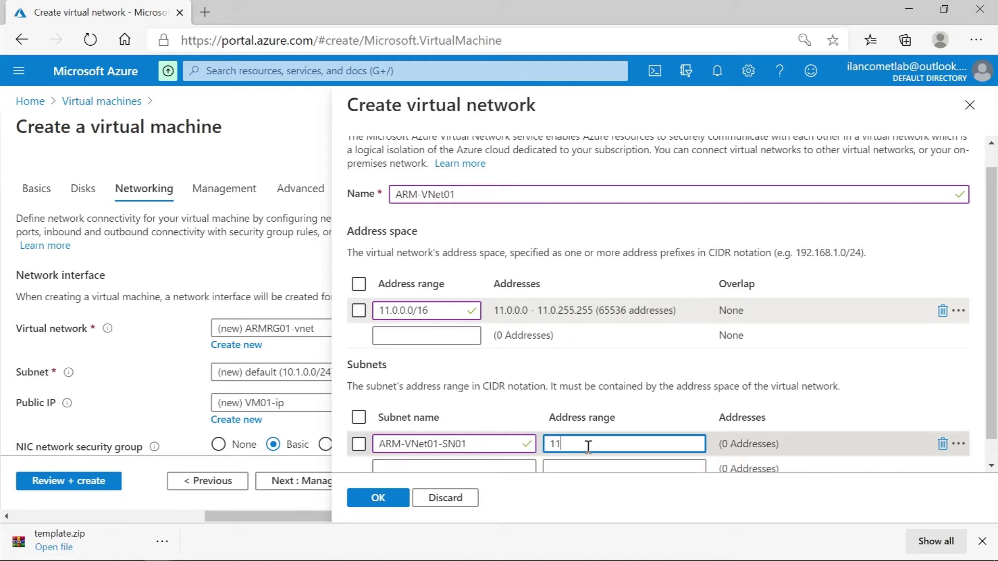
text(.0.)
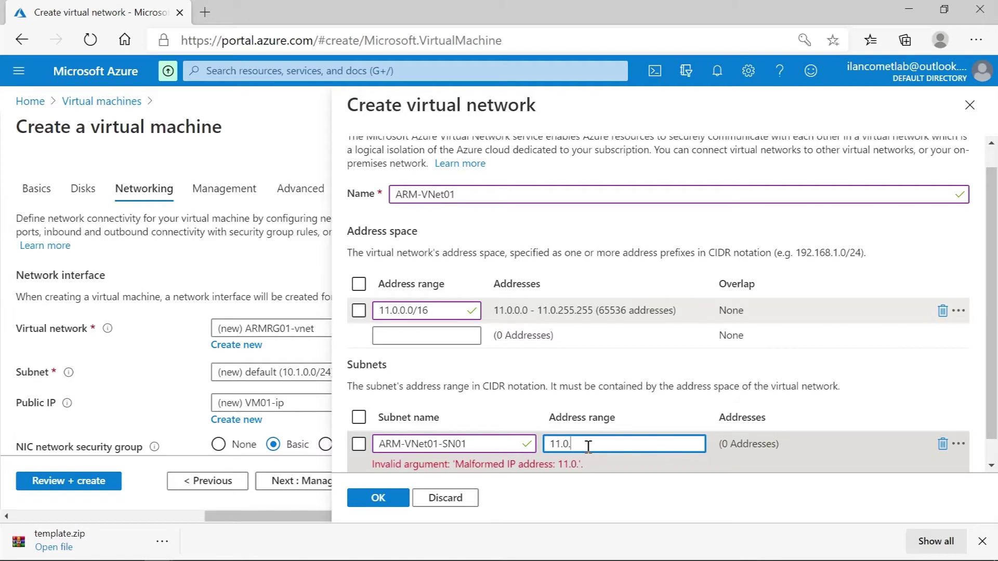
text(0.0/)
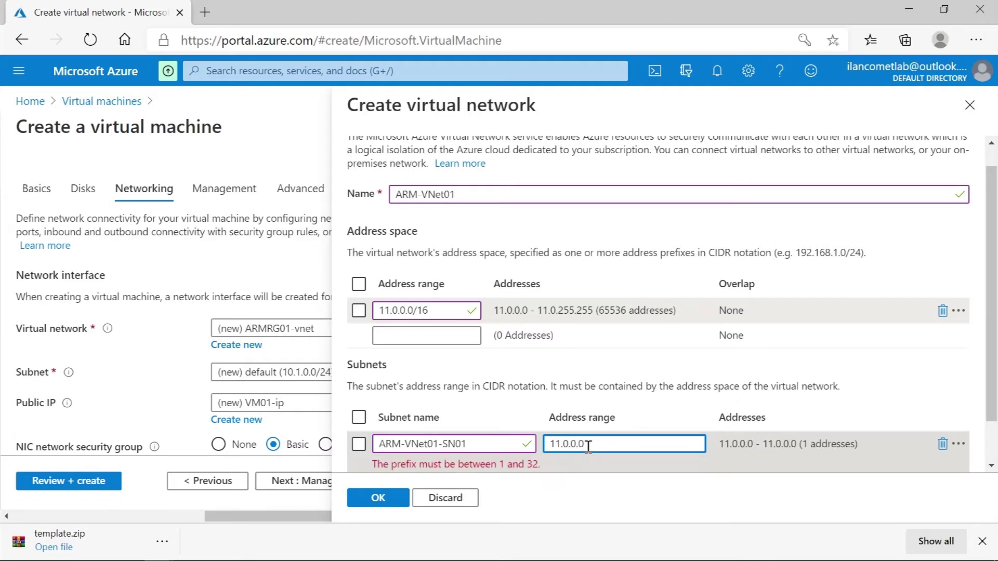
text(24)
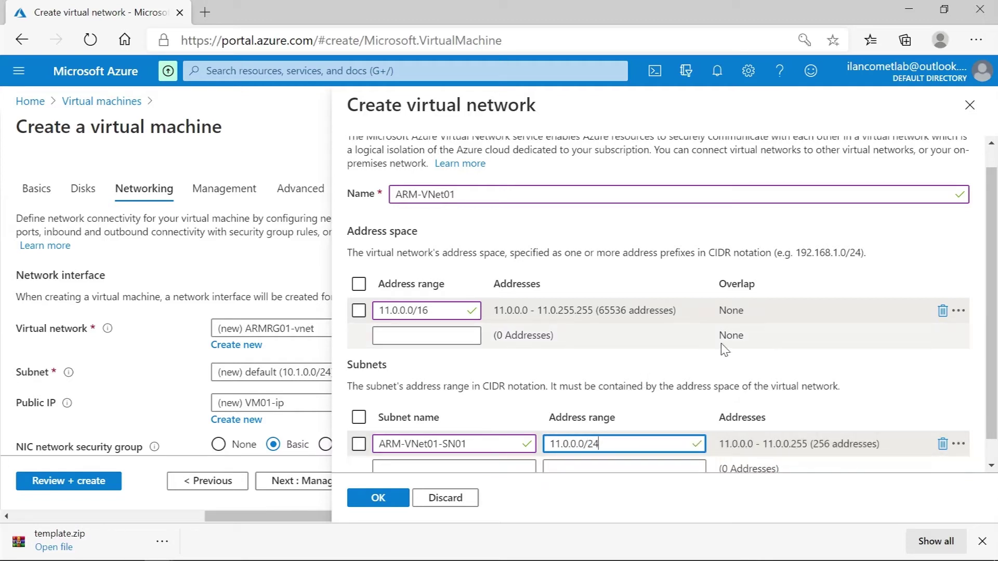
scroll(786, 361, down, 1)
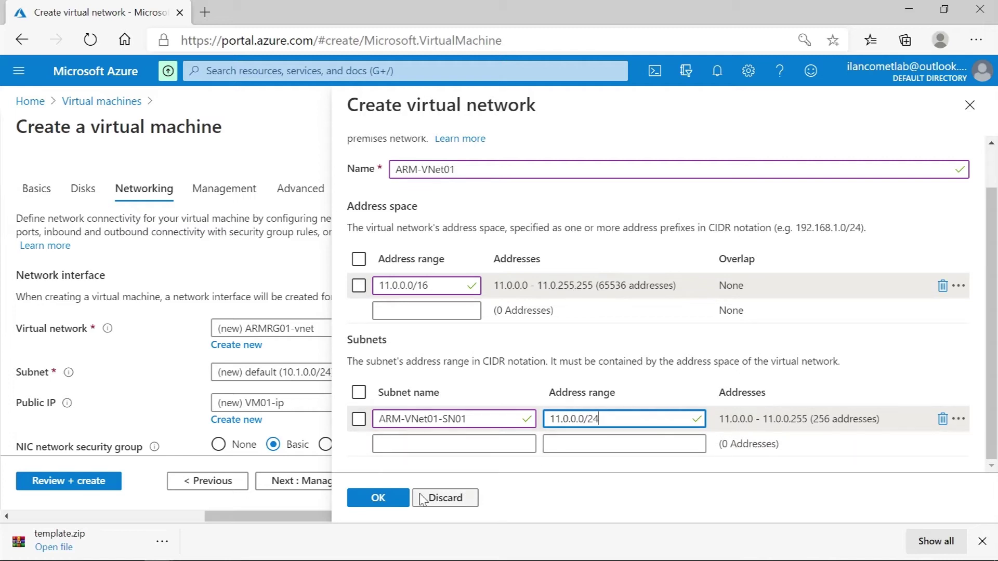
click(378, 498)
scroll(712, 378, down, 1)
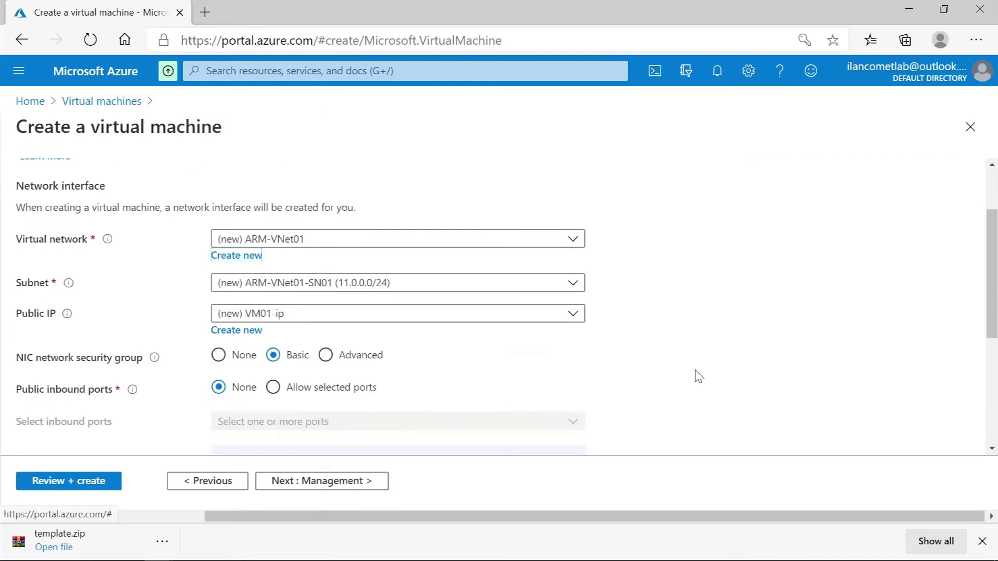
- Set the network security group to Advanced (VM01-nsg), then step back toward Basics
click(327, 356)
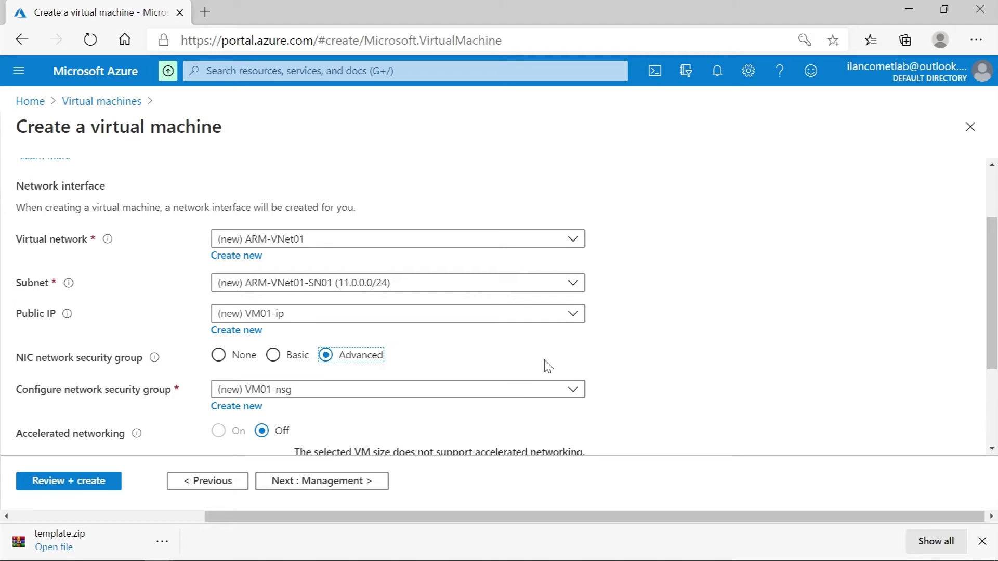
click(274, 356)
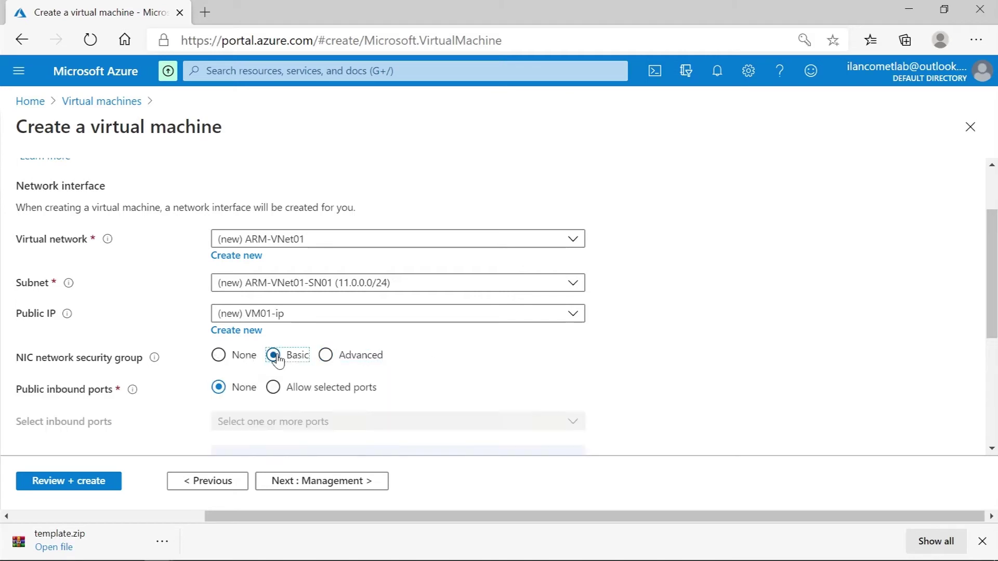
click(325, 356)
scroll(733, 399, down, 2)
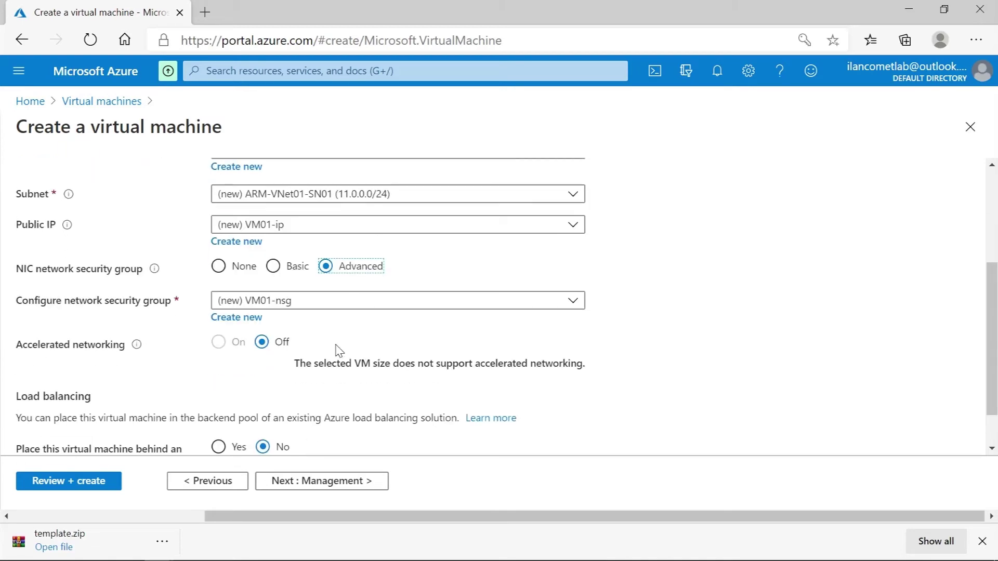
click(192, 486)
- Review the administrator account on Basics, then advance through Disks back to Networking
click(192, 487)
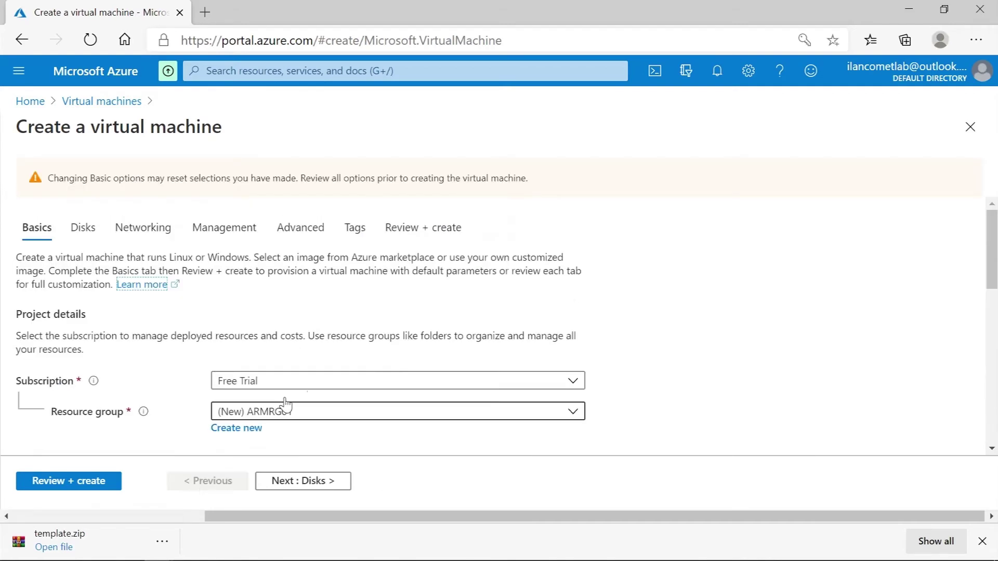
scroll(325, 380, down, 3)
scroll(325, 377, down, 3)
scroll(327, 377, down, 2)
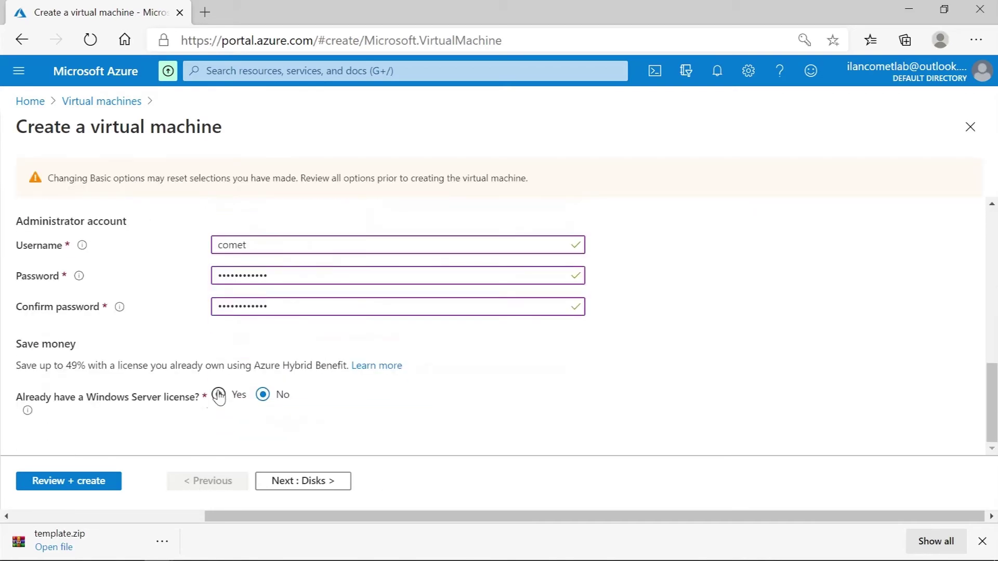
scroll(227, 453, up, 2)
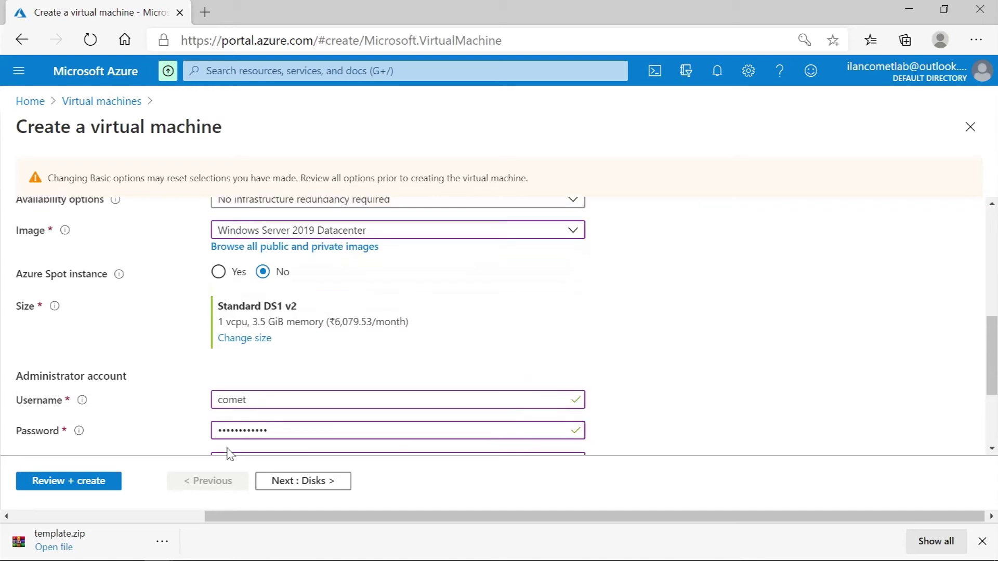
scroll(226, 452, down, 2)
scroll(231, 441, up, 2)
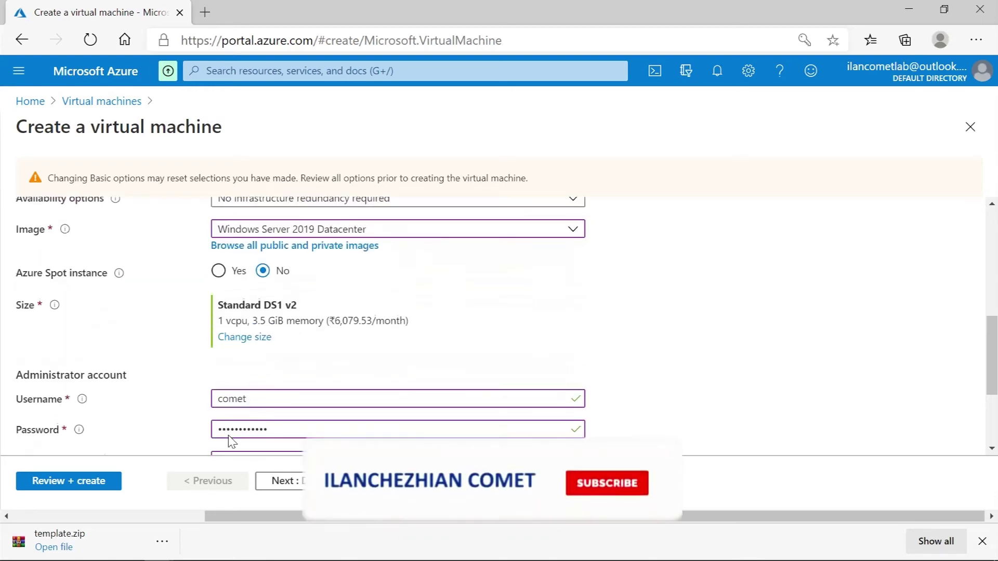
scroll(213, 413, up, 1)
scroll(211, 418, down, 2)
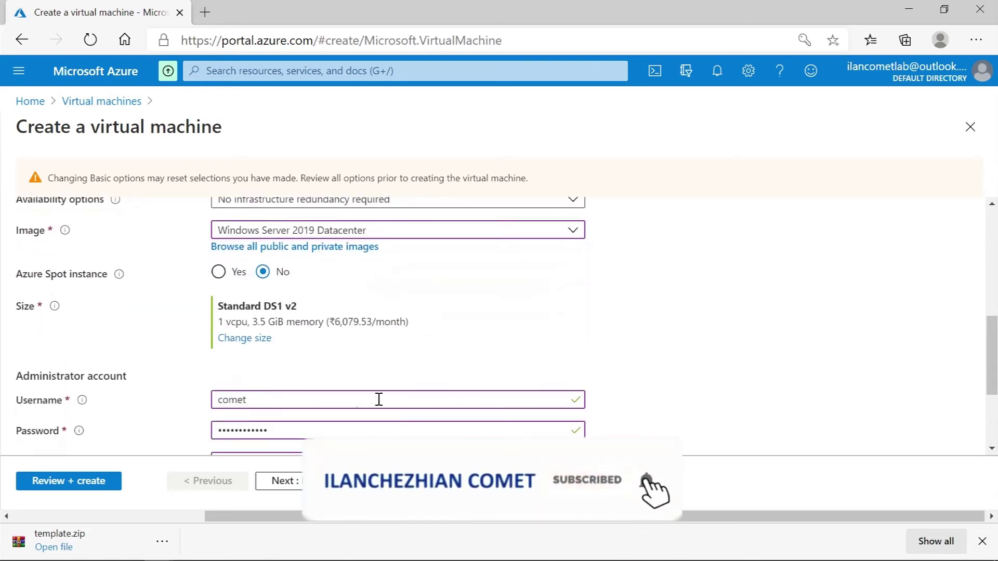
scroll(379, 399, down, 1)
scroll(623, 395, down, 1)
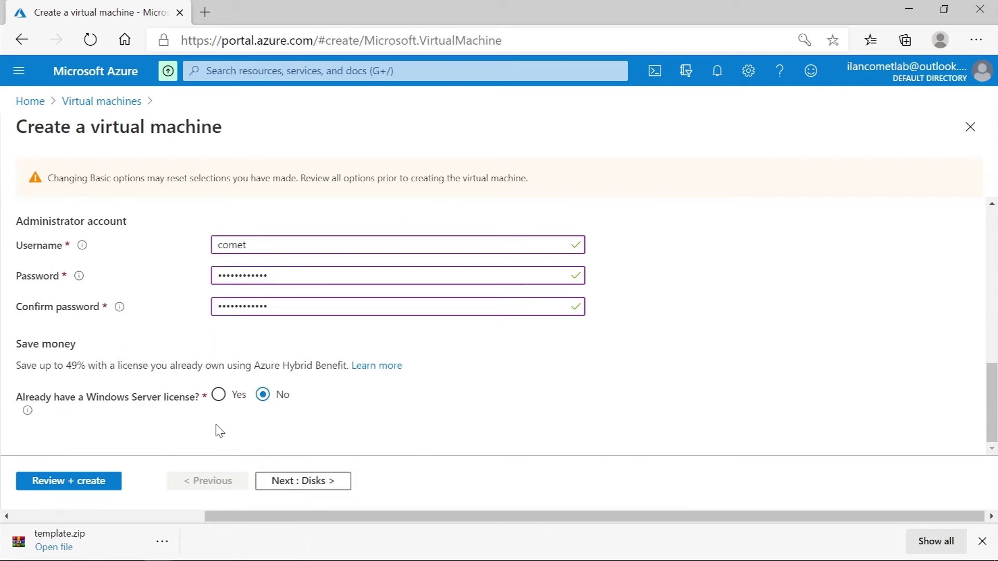
scroll(207, 418, up, 3)
scroll(229, 446, down, 3)
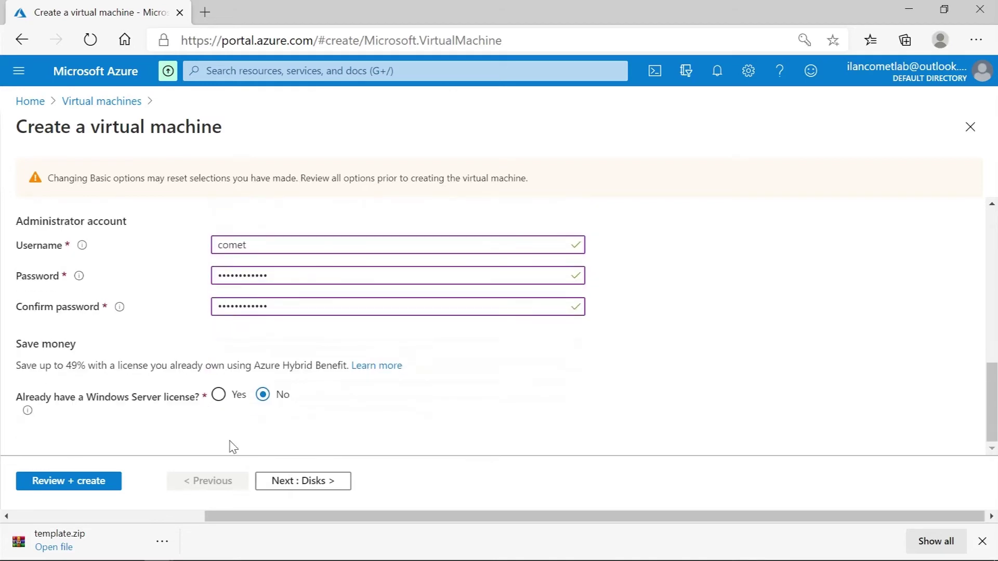
click(308, 484)
scroll(434, 391, down, 2)
click(300, 484)
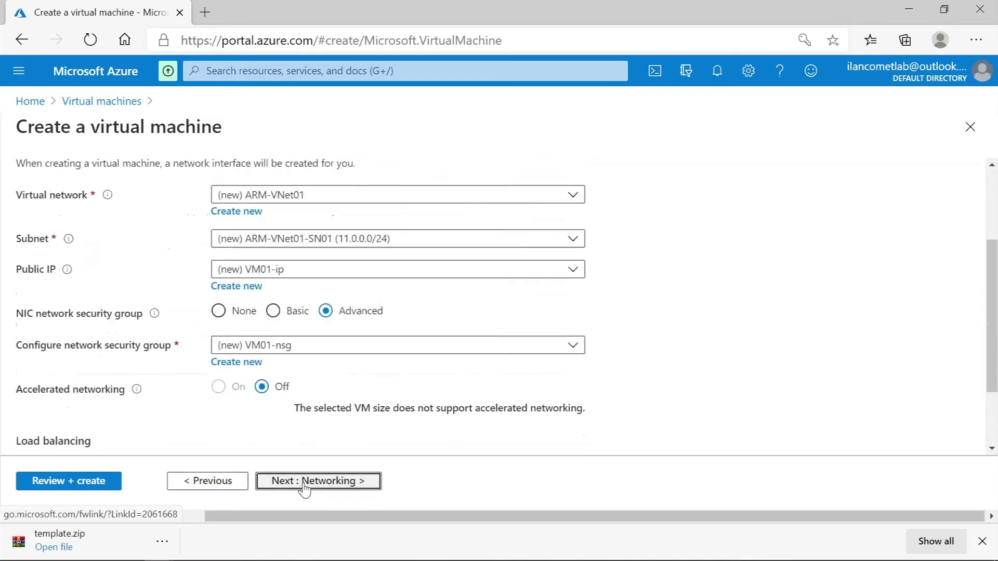
scroll(341, 405, down, 3)
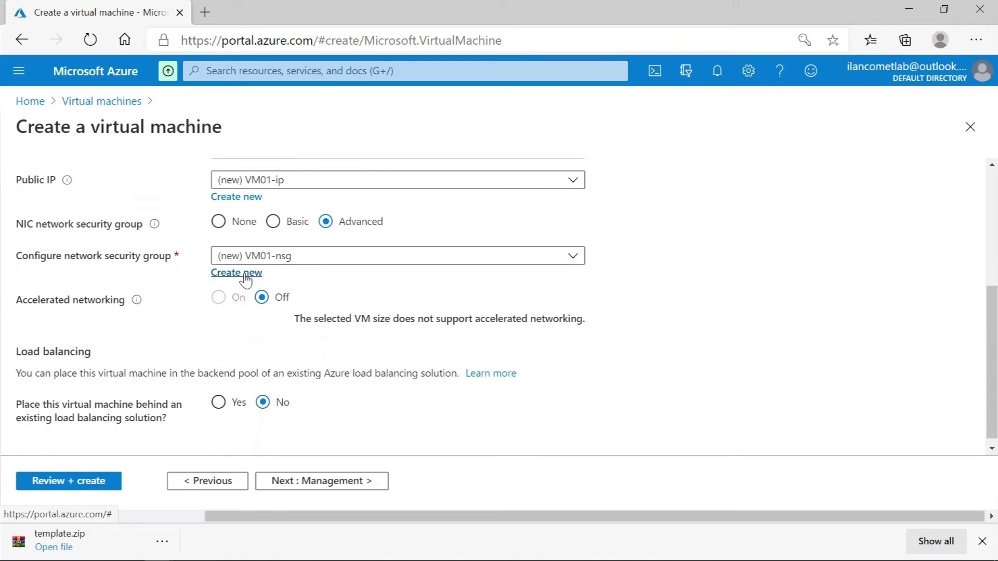
click(245, 274)
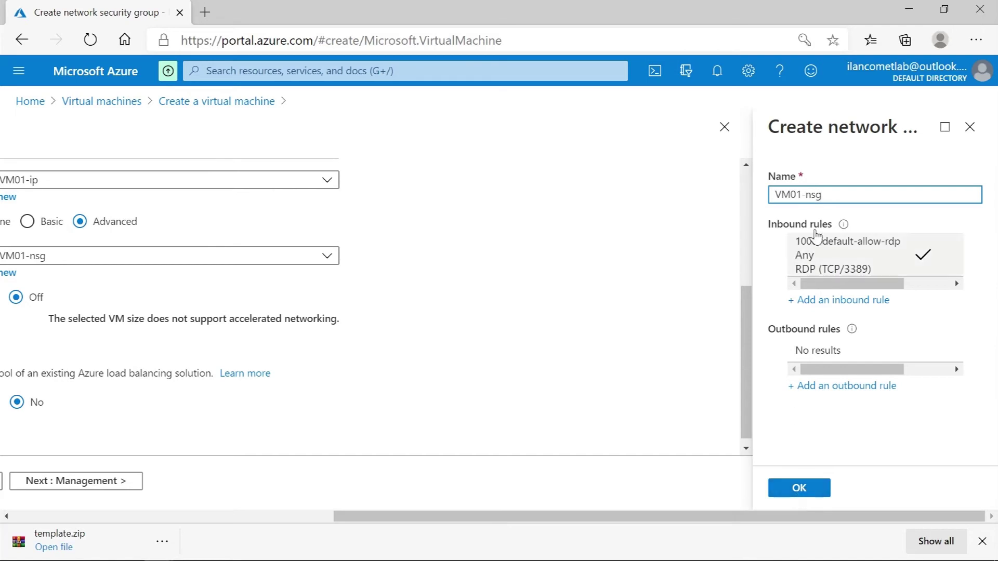
- Accept VM01-nsg with its default-allow-rdp rule and advance to Management
click(775, 490)
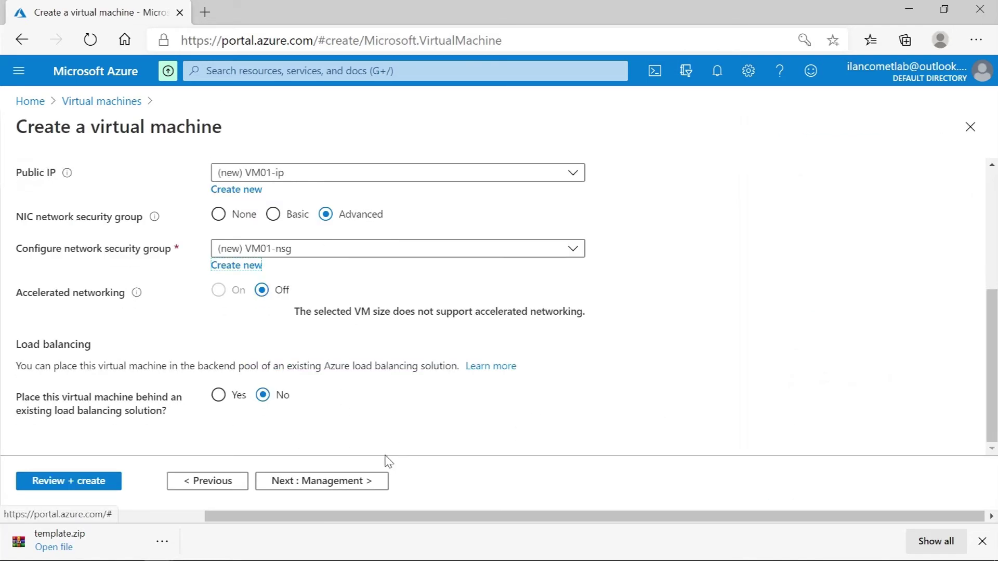
click(341, 483)
scroll(499, 370, down, 2)
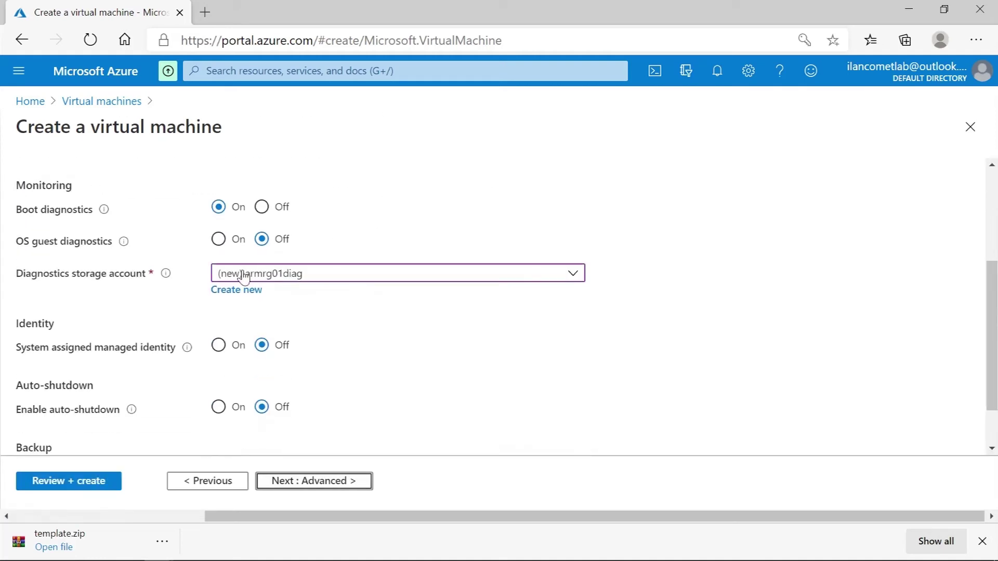
- Use the existing cometdiagsa01 storage account for boot diagnostics
click(332, 275)
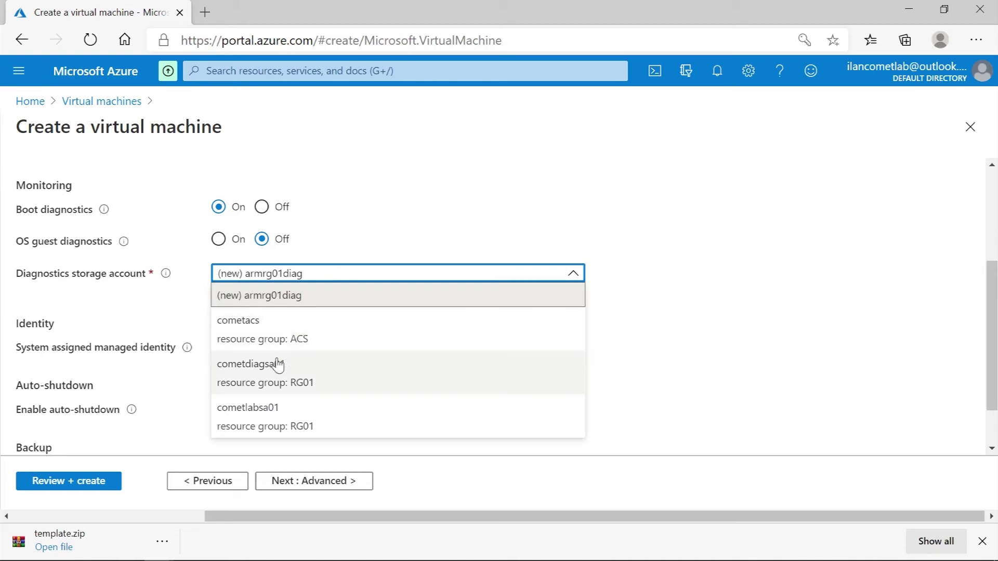
click(291, 375)
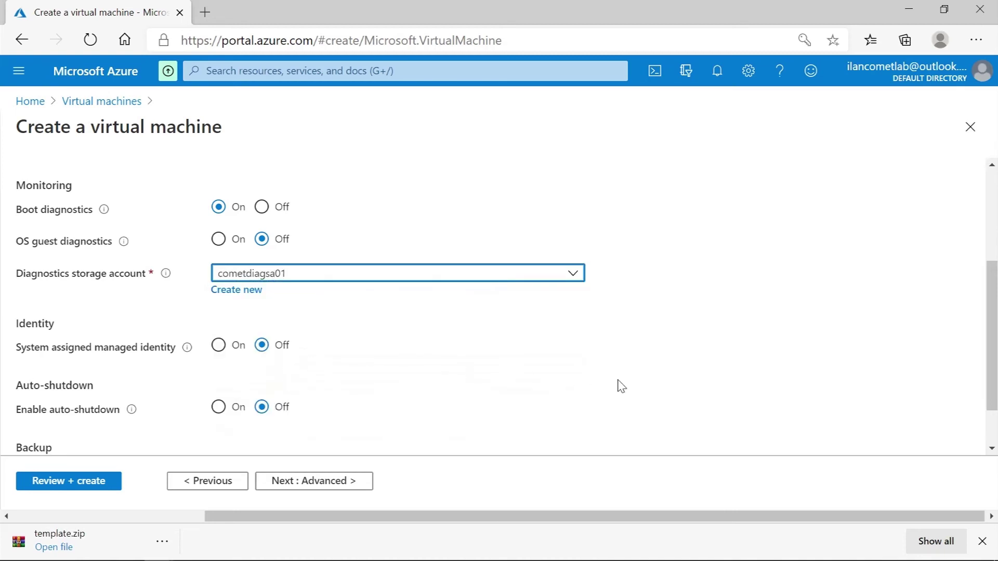
scroll(621, 386, down, 2)
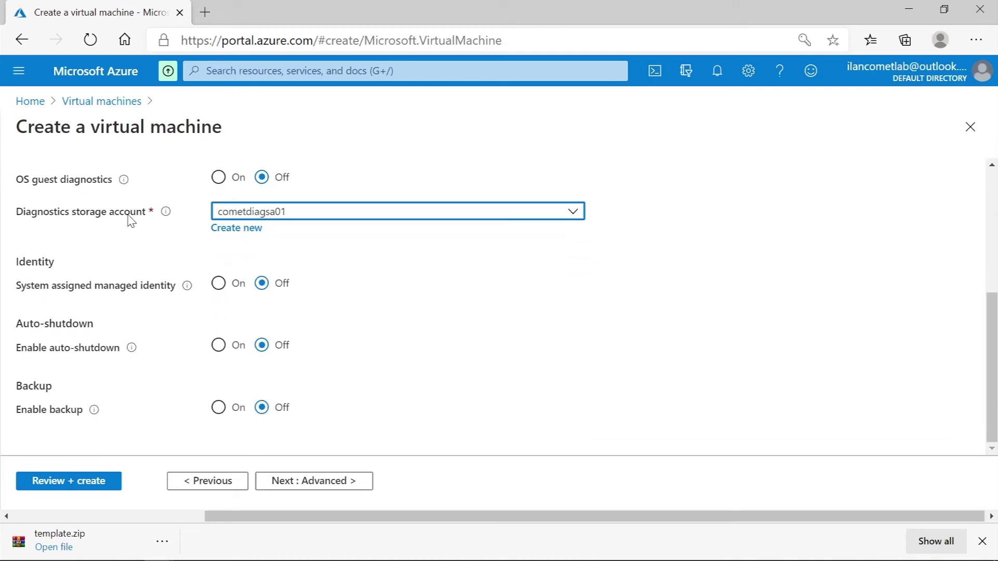
click(344, 487)
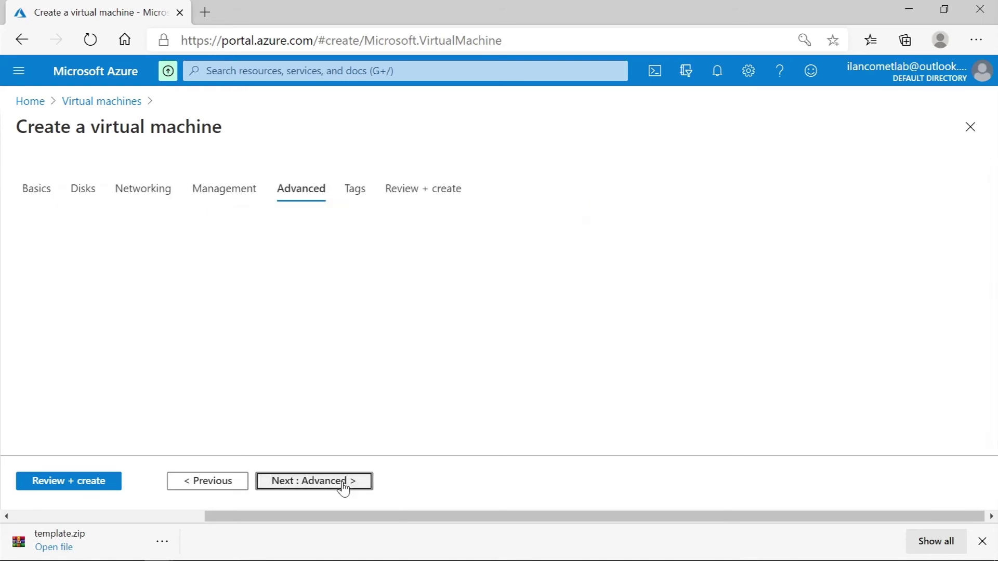
scroll(459, 387, down, 1)
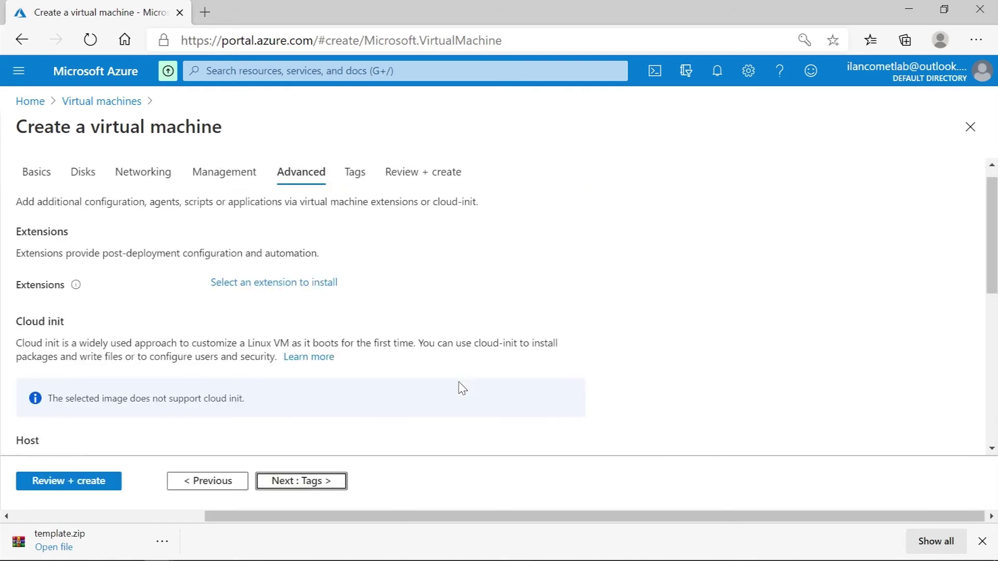
scroll(462, 387, down, 3)
- Add the tag Purpose = Demo to the VM's resources and run Review + create validation
click(321, 482)
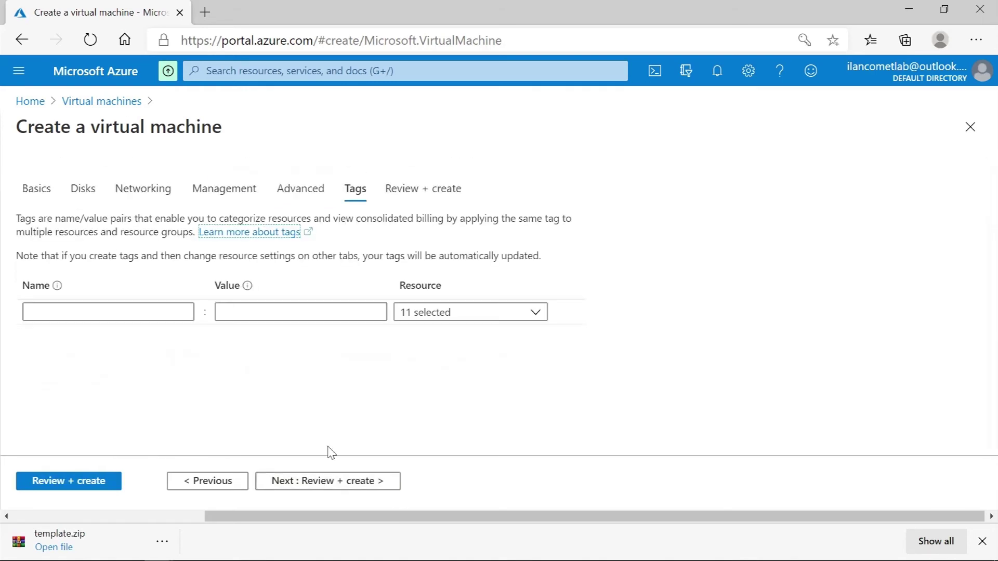
click(112, 311)
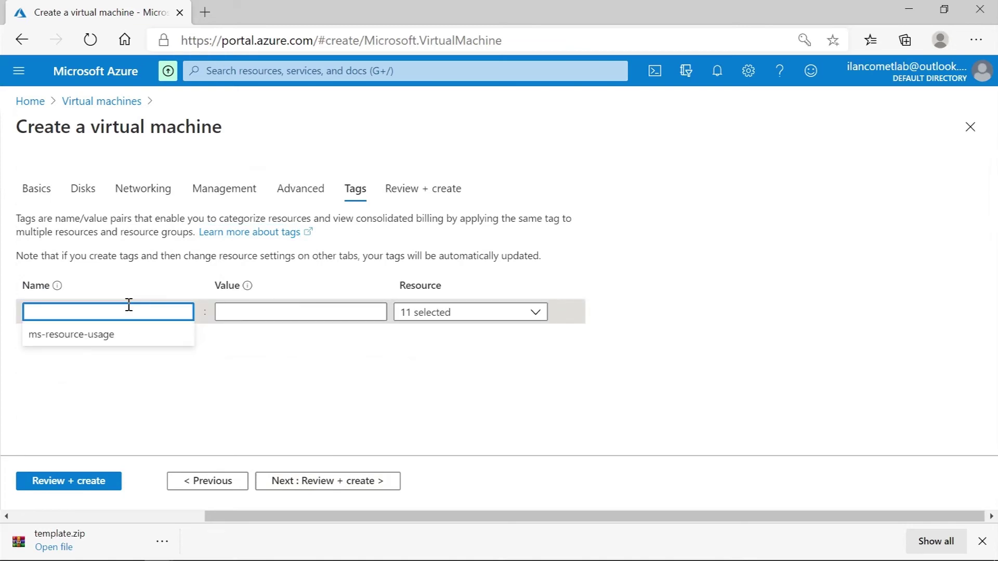
text(Purpose)
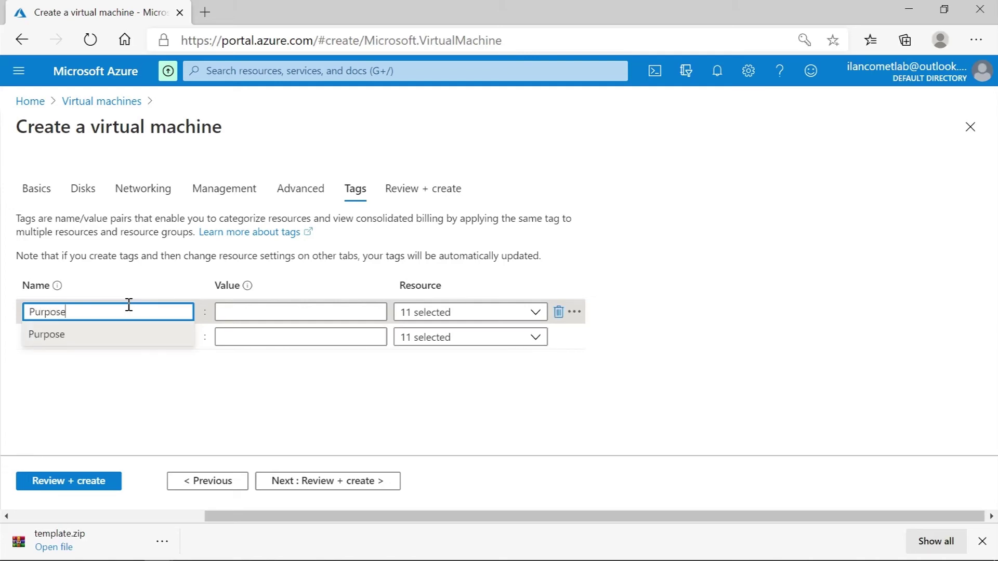
click(310, 306)
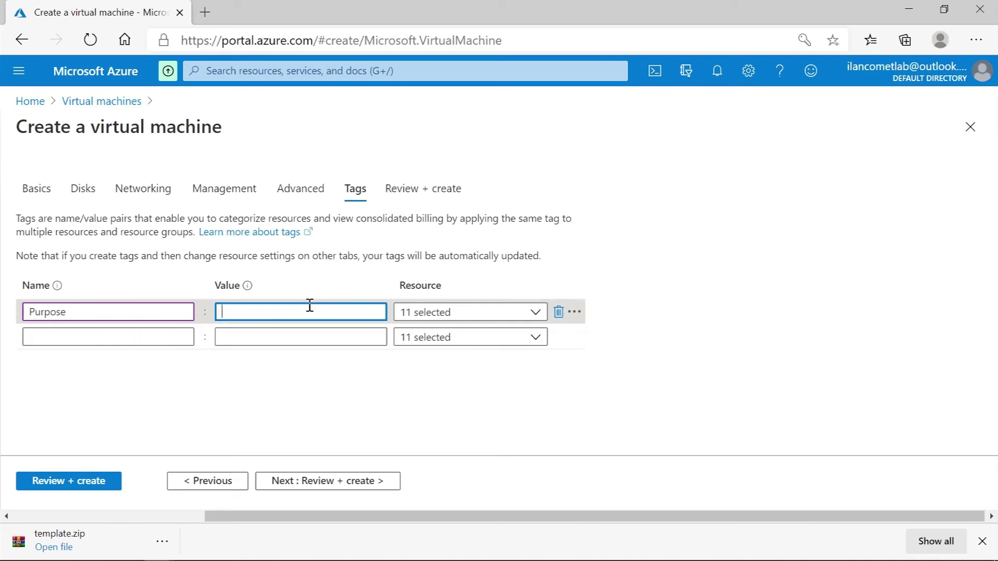
text(Demo)
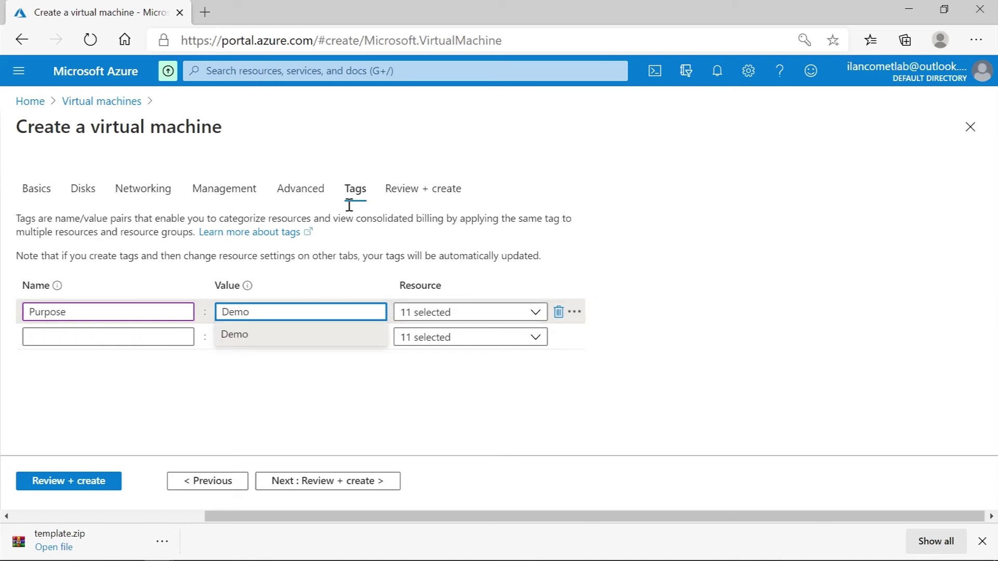
click(728, 249)
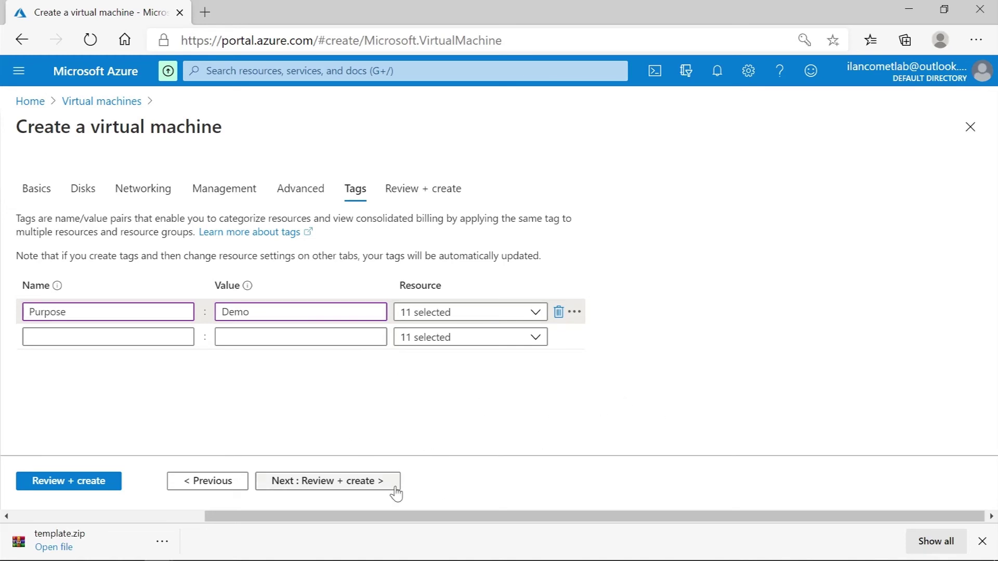
click(365, 483)
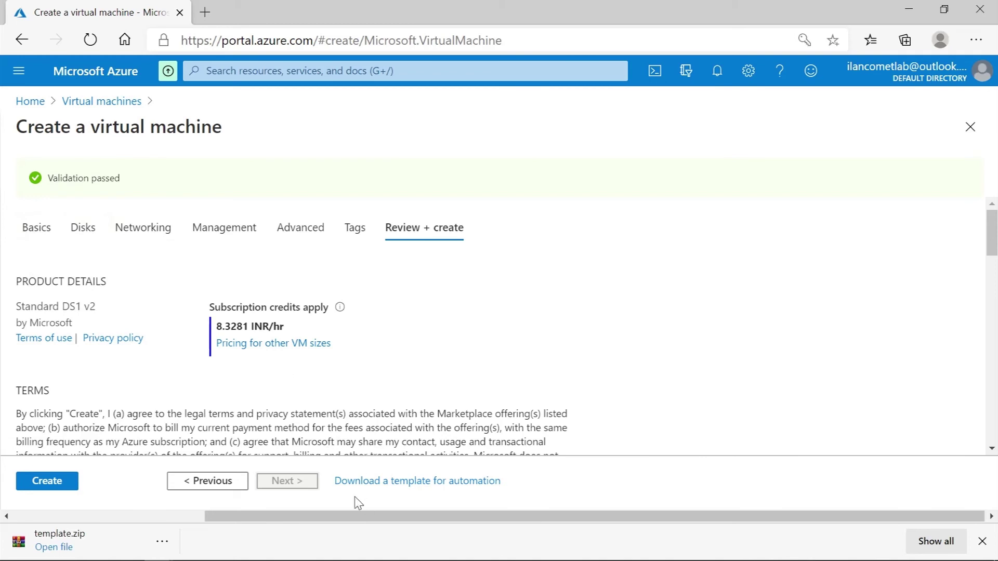
- Open the VM's Resource Manager template with 19 parameters, 3 variables and 5 resources
click(416, 487)
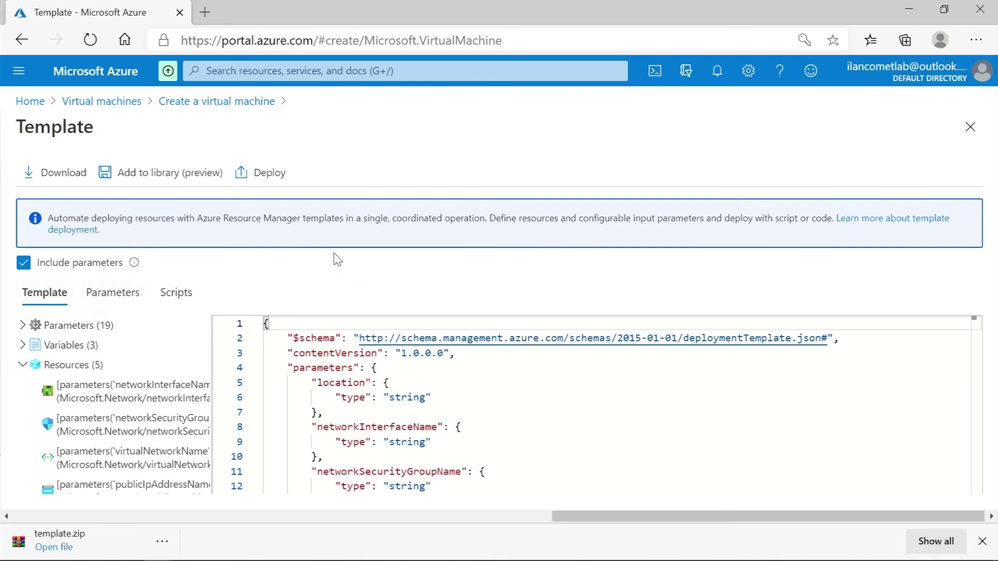
- Download the template as template.zip into the Lab folder under VMs (D:) > Azure
click(53, 180)
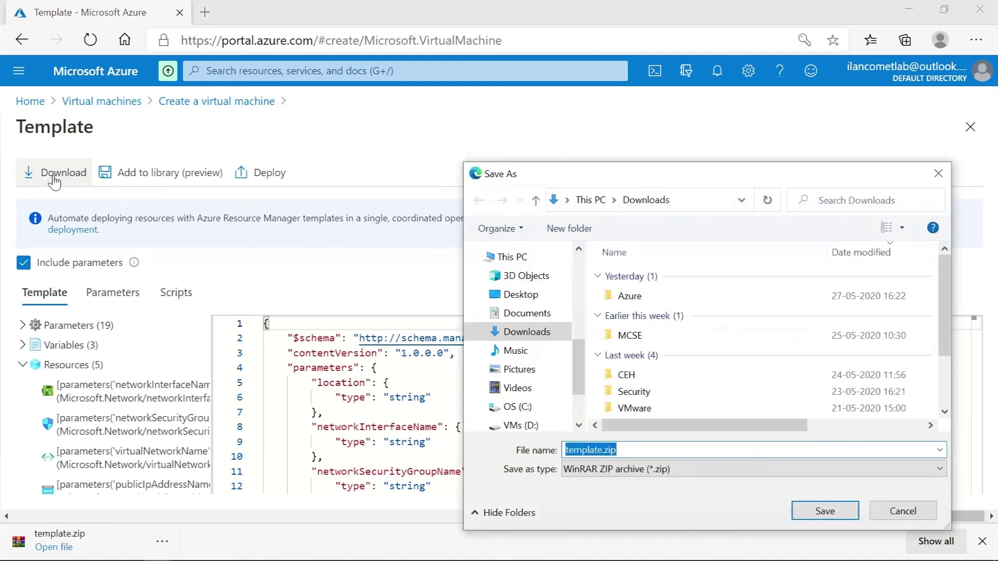
click(520, 425)
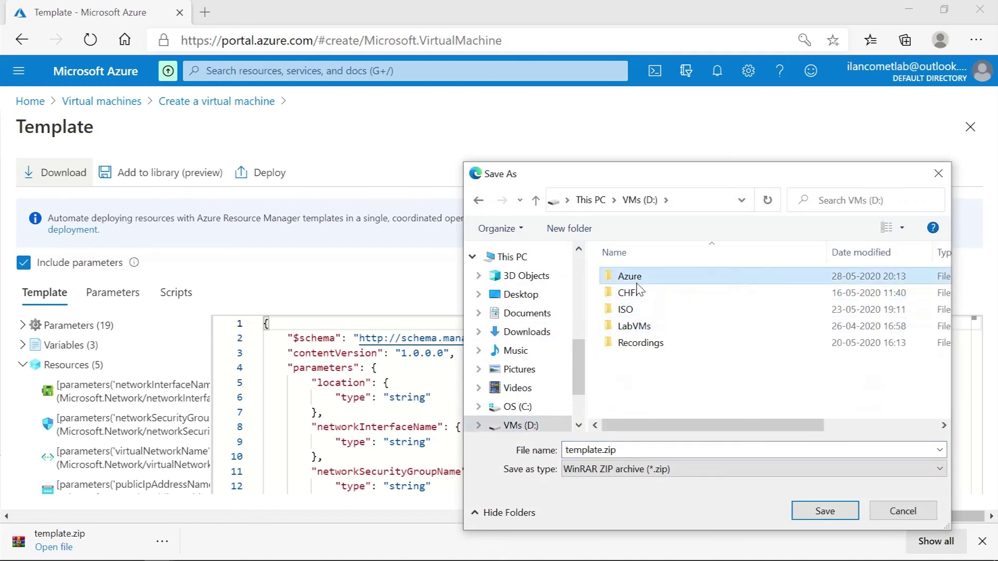
double_click(624, 278)
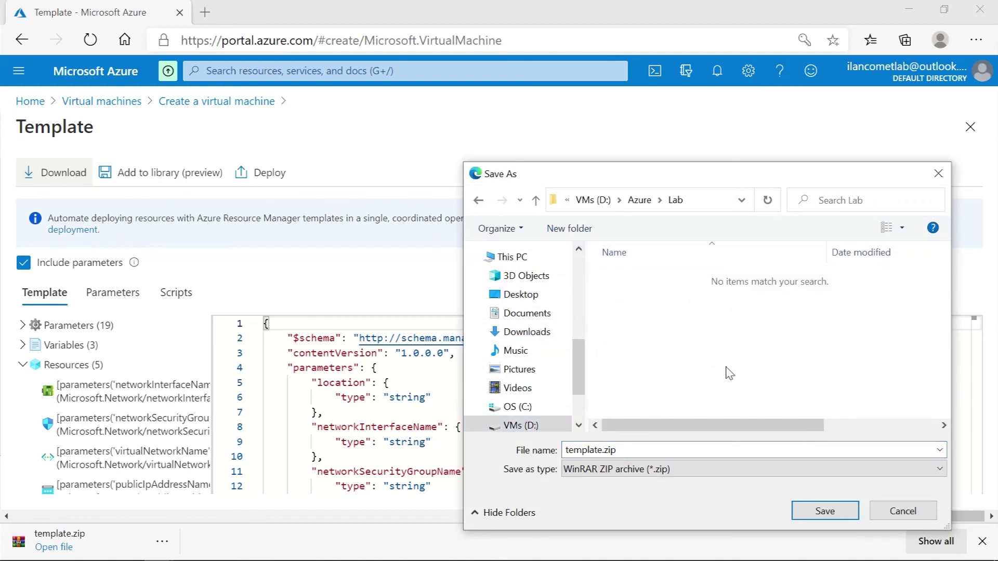
click(827, 511)
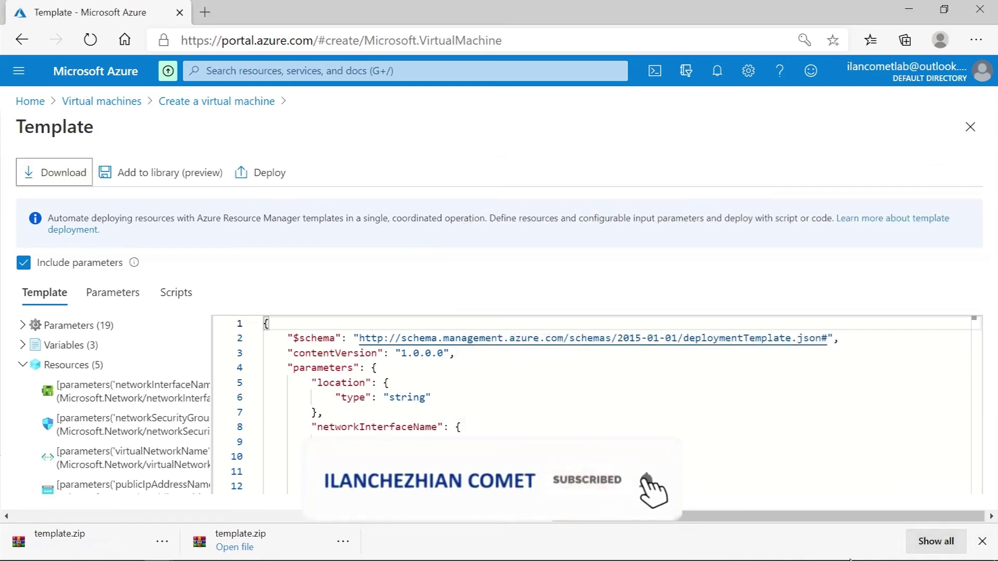
- Show template.zip beside deploy.ps1 in the Lab folder, with Explorer moved left
click(163, 540)
click(222, 460)
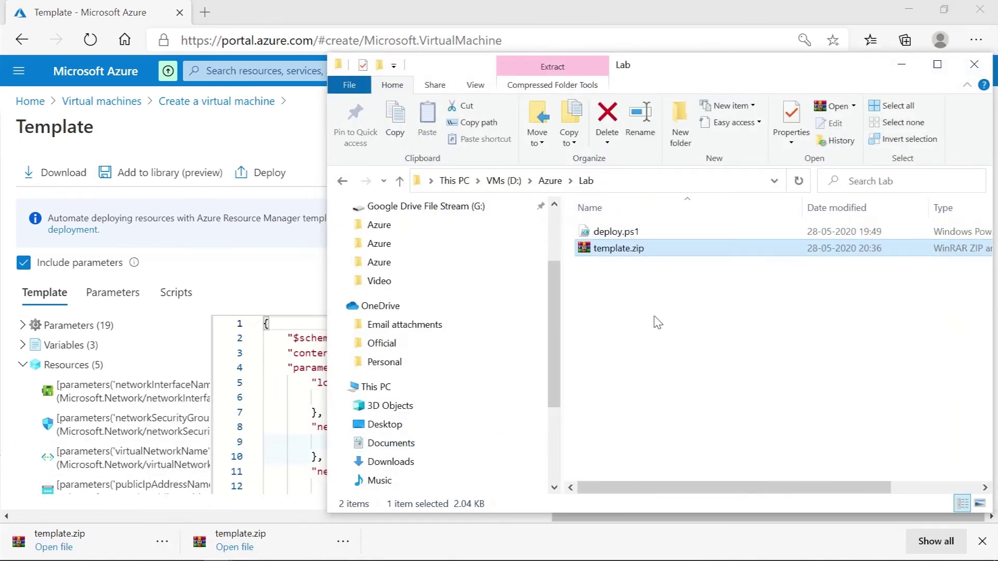
drag(771, 70, 611, 73)
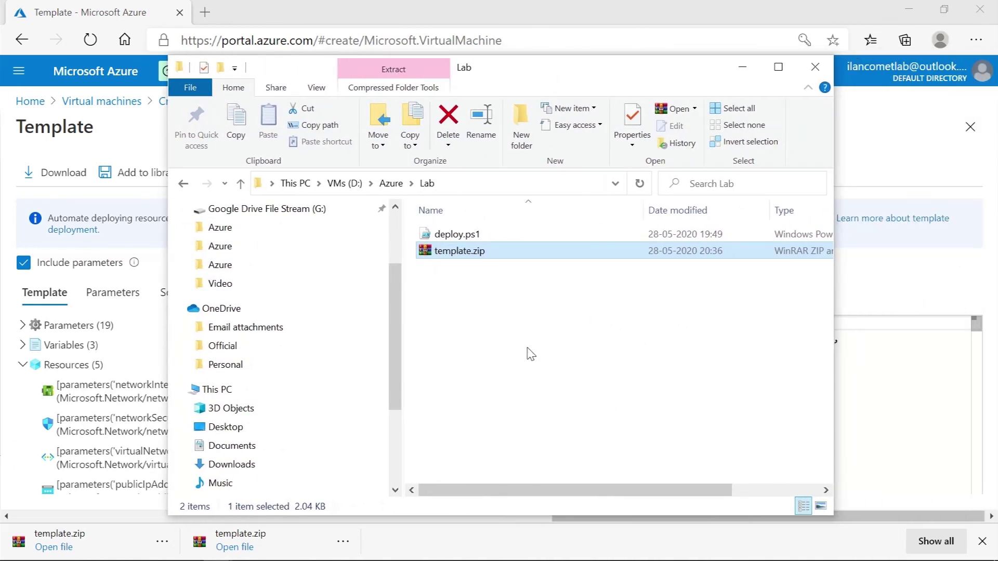